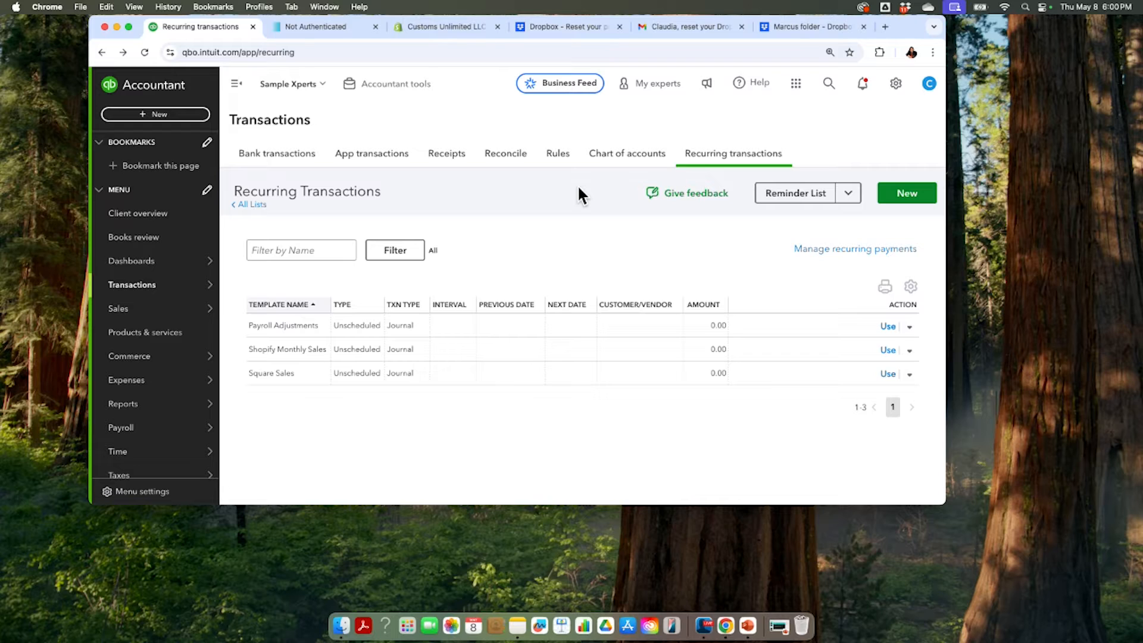
Start a new recurring transaction template of the Sales Receipt type
{"action": "left_click", "coordinate": [900, 186]}
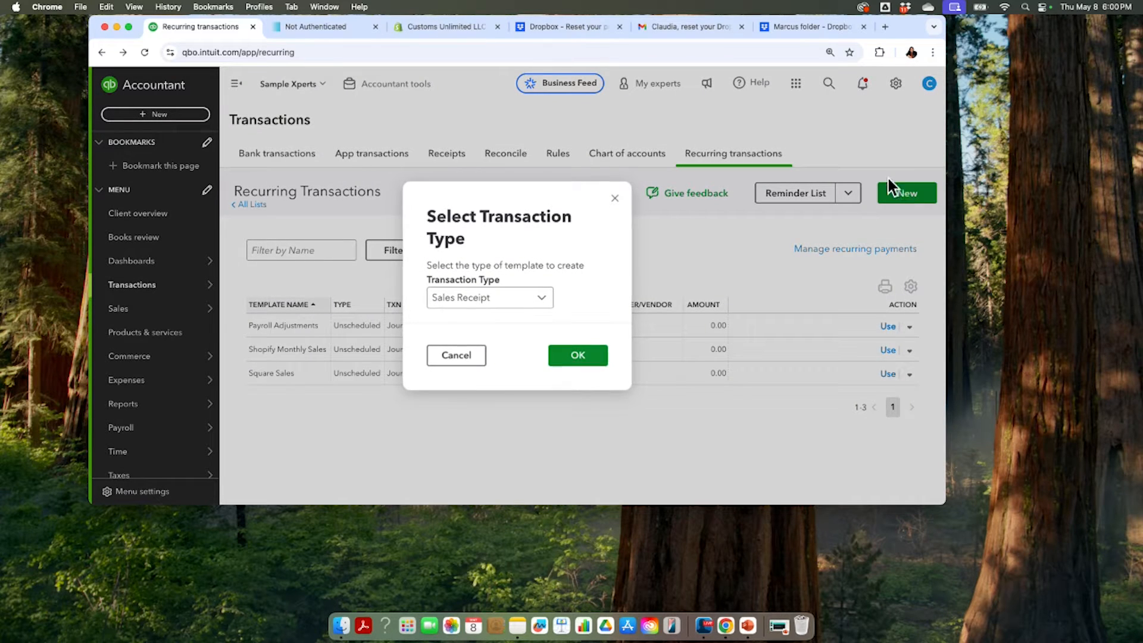
{"action": "left_click", "coordinate": [548, 296]}
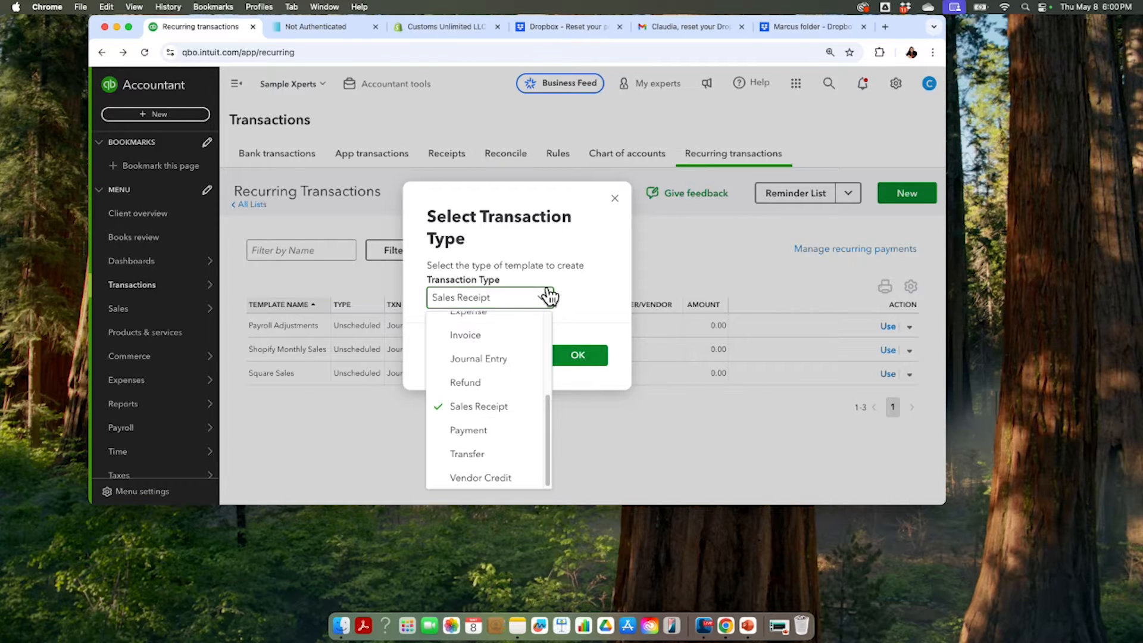
{"action": "left_click", "coordinate": [479, 401]}
{"action": "left_click", "coordinate": [578, 356]}
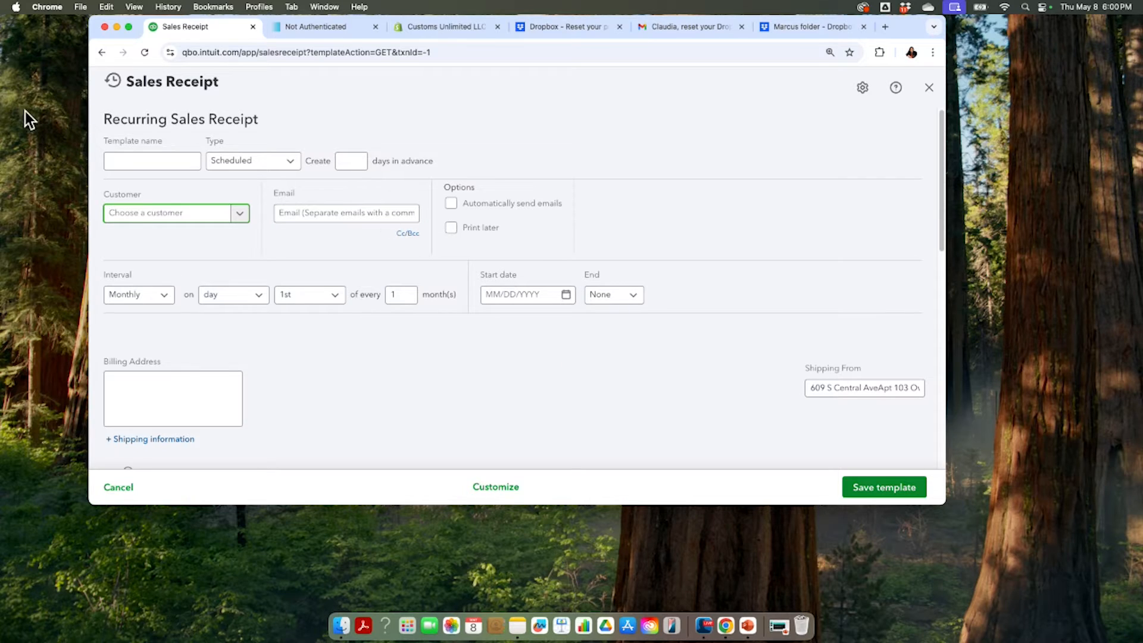
{"action": "left_click", "coordinate": [139, 159]}
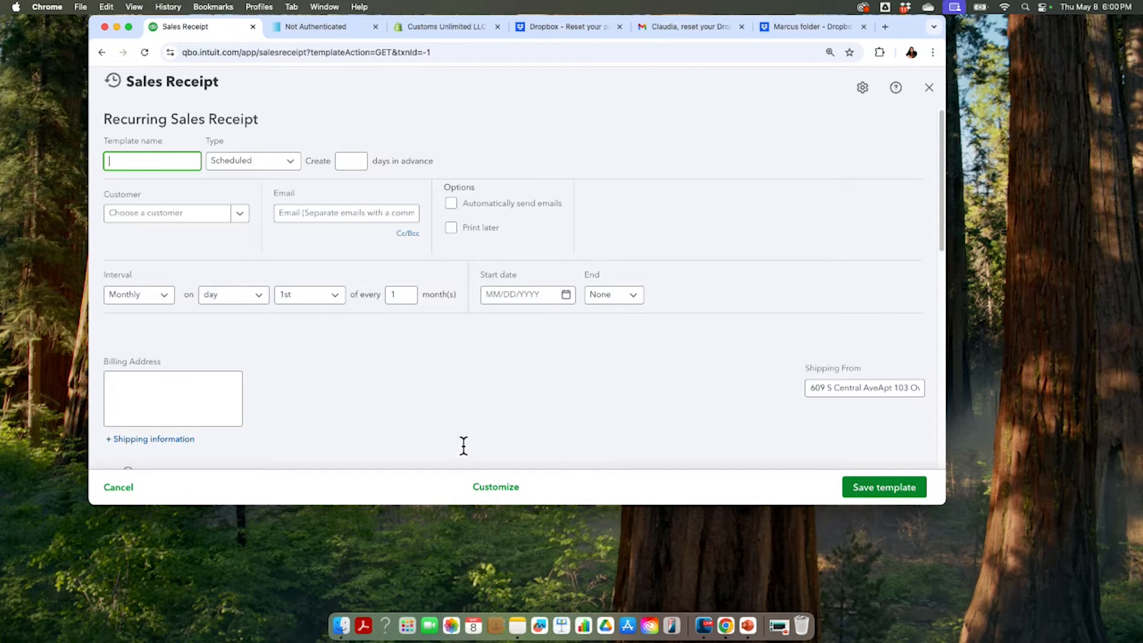
Review the recurring sales receipt form, including its schedule, email options, payment method, deposit account and product lines
{"action": "scroll", "coordinate": [463, 435], "scroll_direction": "down", "scroll_amount": 6}
{"action": "scroll", "coordinate": [465, 443], "scroll_direction": "up", "scroll_amount": 6}
{"action": "scroll", "coordinate": [699, 338], "scroll_direction": "down", "scroll_amount": 1}
{"action": "scroll", "coordinate": [696, 334], "scroll_direction": "down", "scroll_amount": 1}
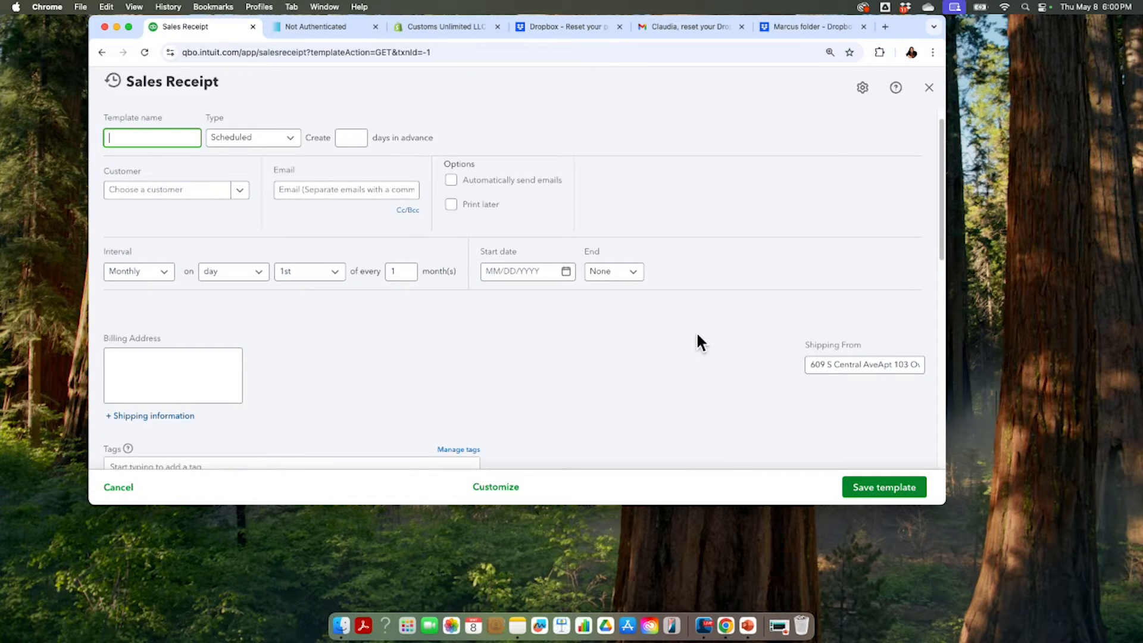
{"action": "scroll", "coordinate": [697, 334], "scroll_direction": "down", "scroll_amount": 1}
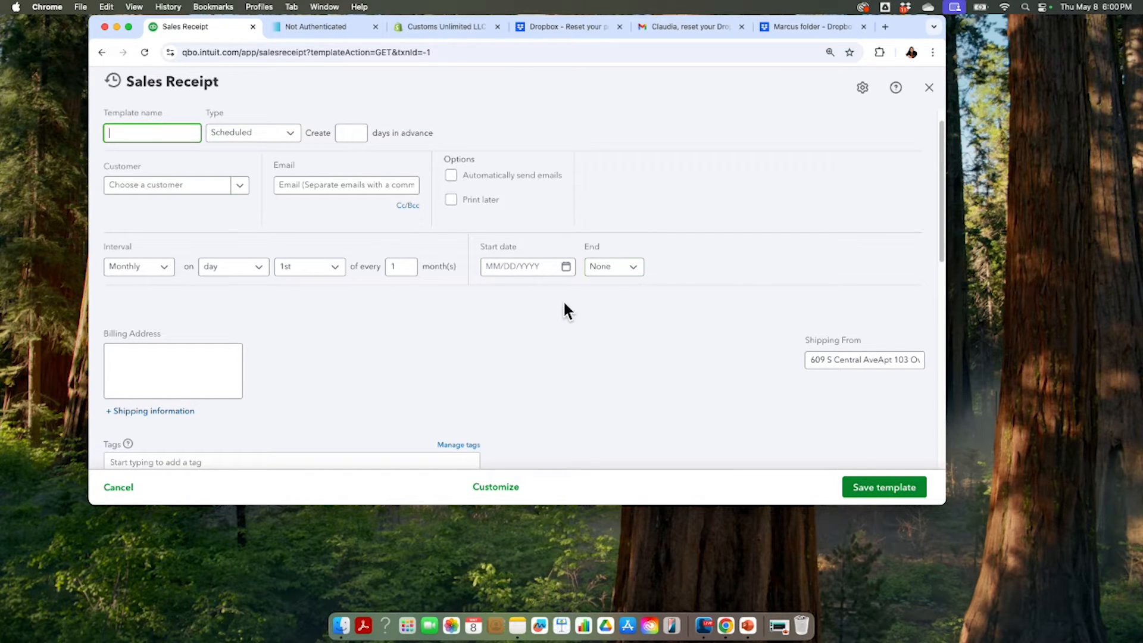
{"action": "scroll", "coordinate": [564, 303], "scroll_direction": "up", "scroll_amount": 1}
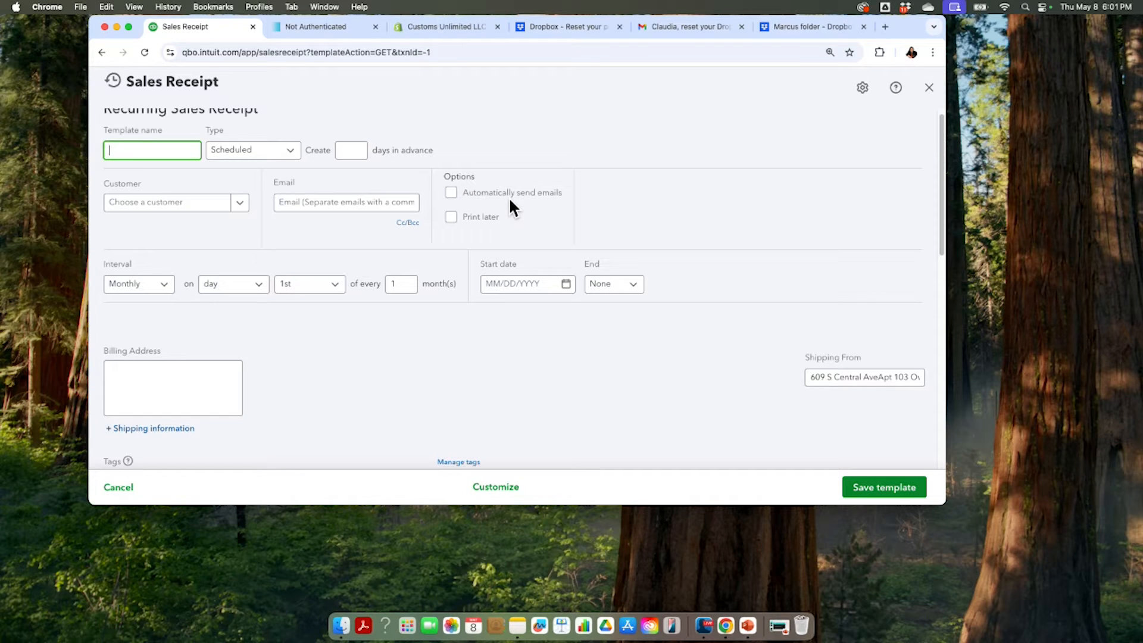
{"action": "scroll", "coordinate": [469, 216], "scroll_direction": "down", "scroll_amount": 5}
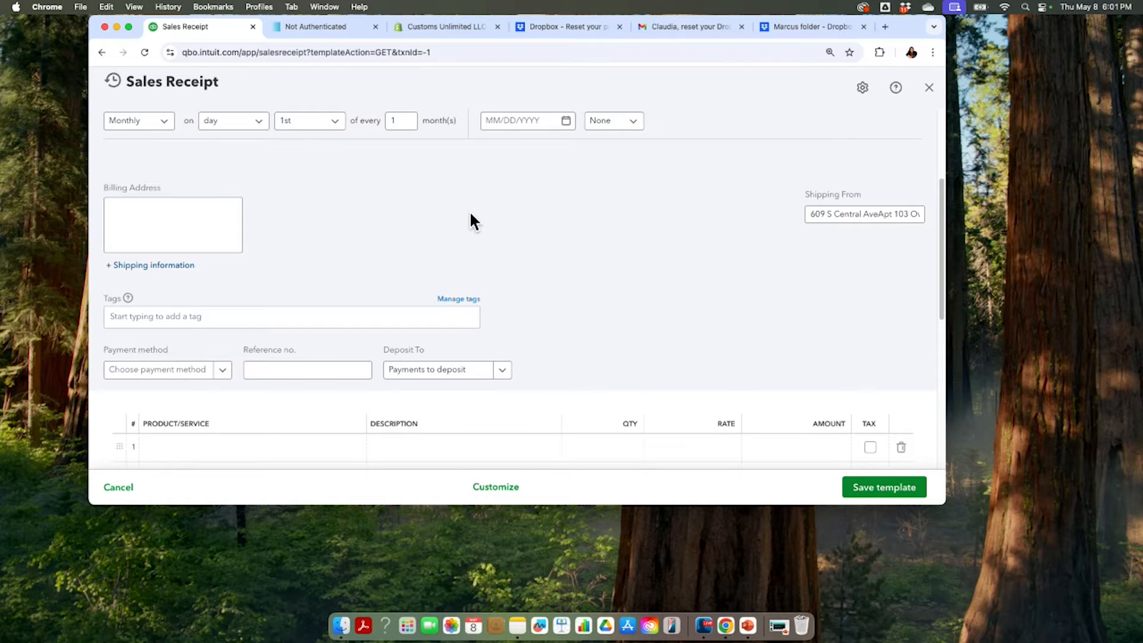
{"action": "scroll", "coordinate": [469, 220], "scroll_direction": "down", "scroll_amount": 1}
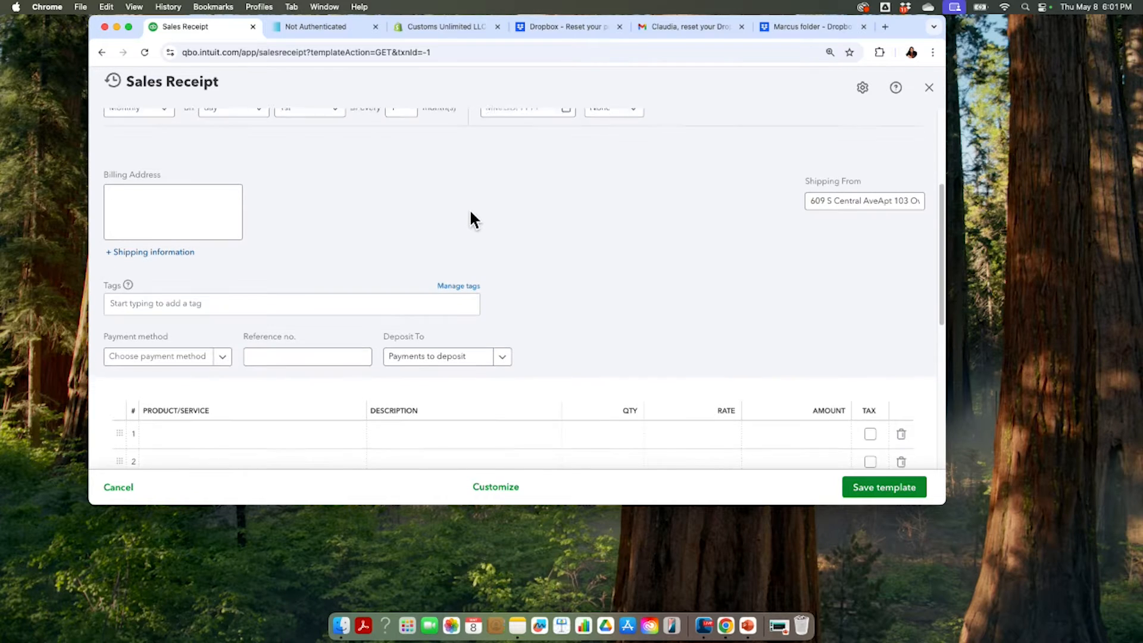
Try Credit Card as the payment method on the sales receipt template and close the form without saving
{"action": "left_click", "coordinate": [227, 350]}
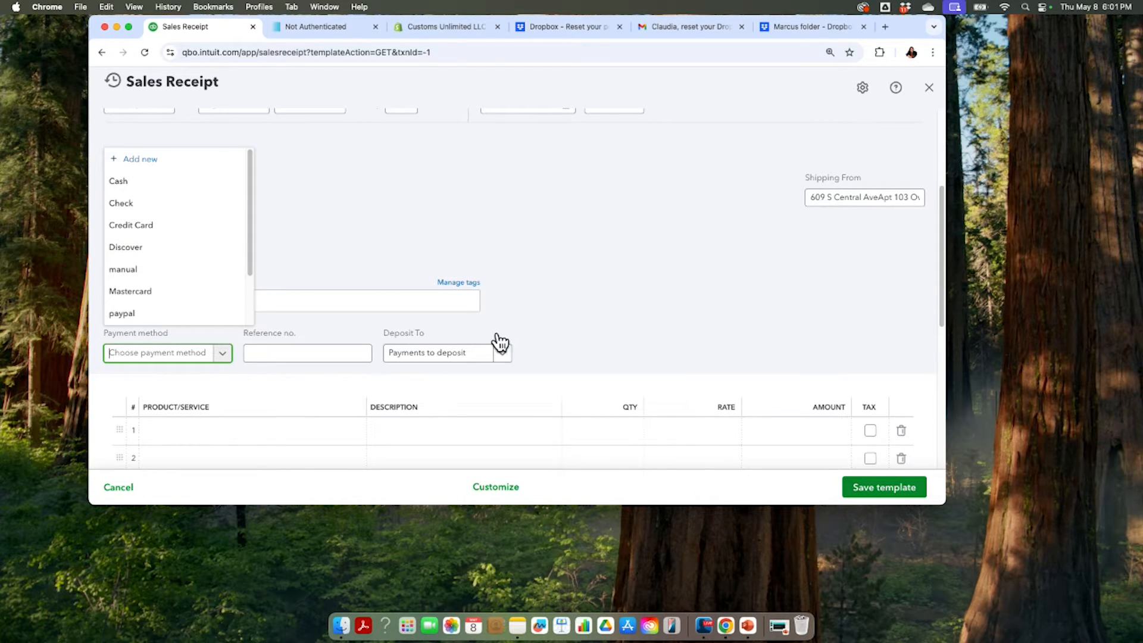
{"action": "scroll", "coordinate": [498, 339], "scroll_direction": "down", "scroll_amount": 5}
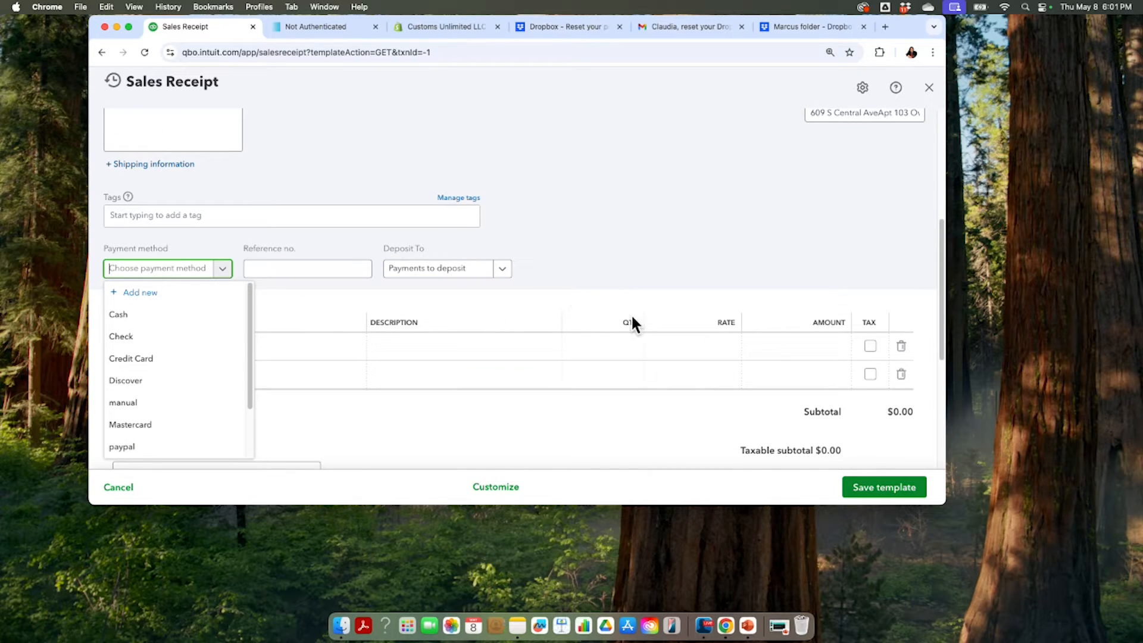
{"action": "left_click", "coordinate": [630, 268]}
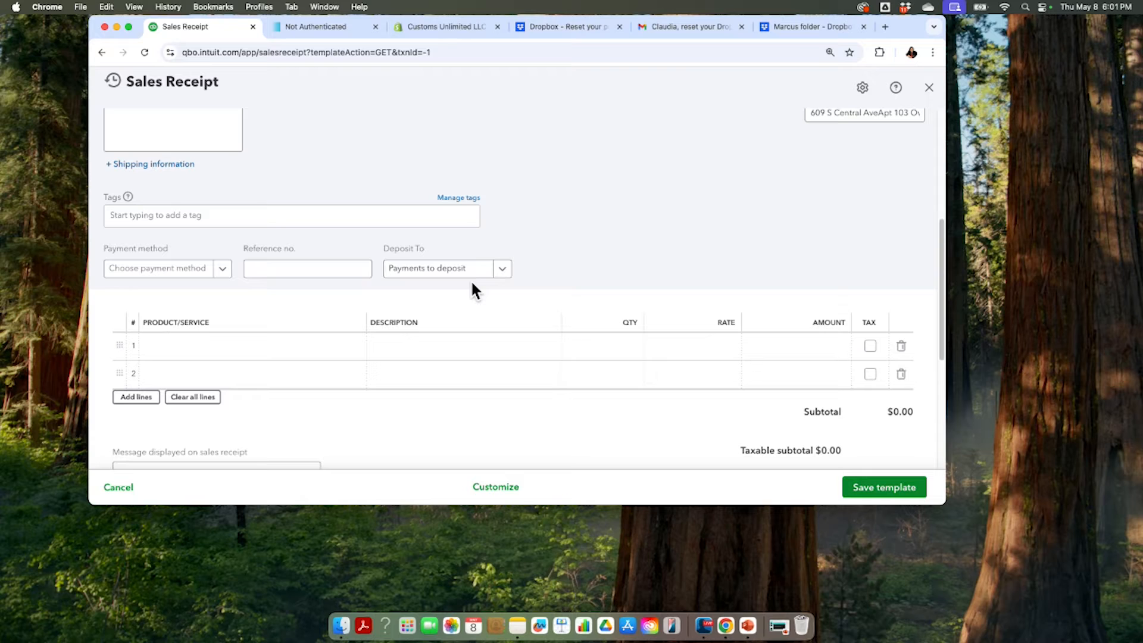
{"action": "left_click", "coordinate": [224, 339]}
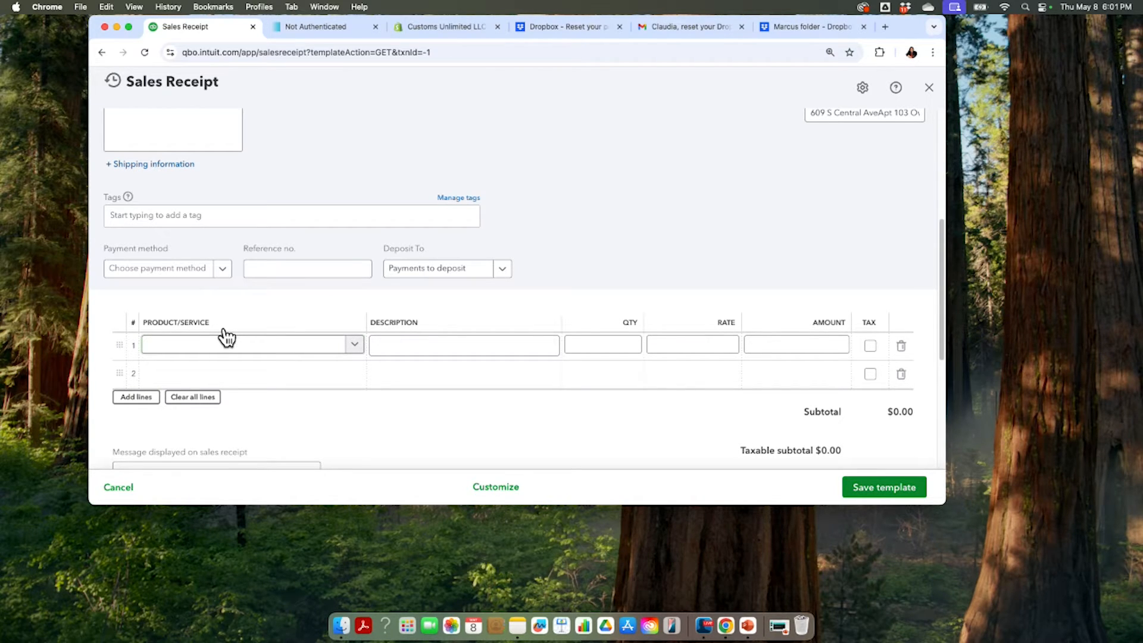
{"action": "scroll", "coordinate": [226, 338], "scroll_direction": "up", "scroll_amount": 1}
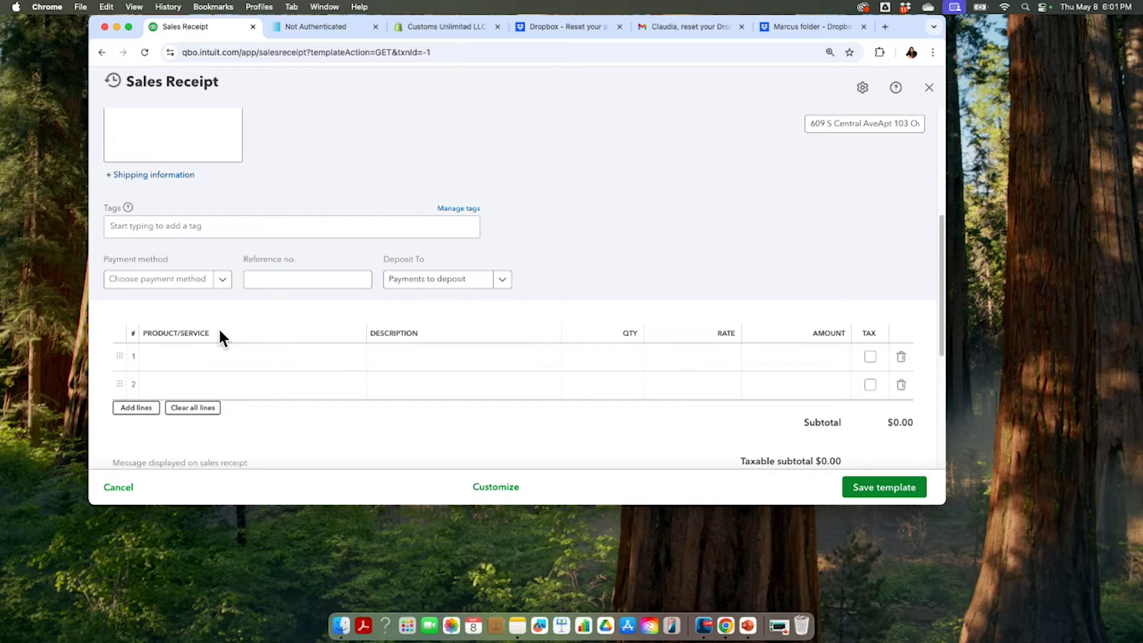
{"action": "left_click", "coordinate": [232, 278]}
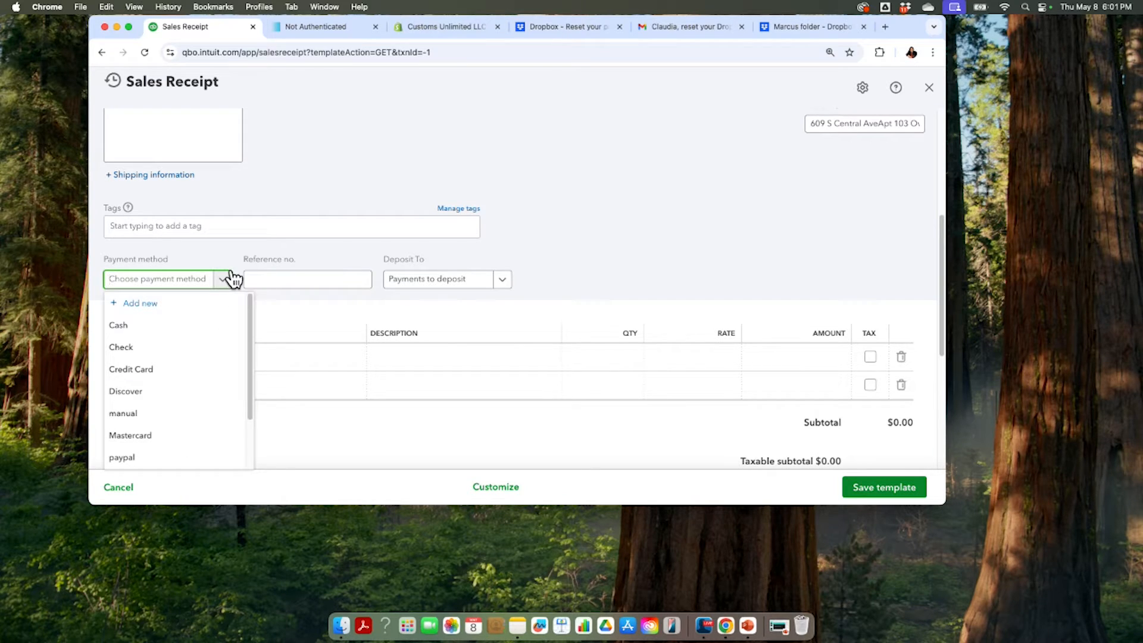
{"action": "left_click", "coordinate": [189, 370]}
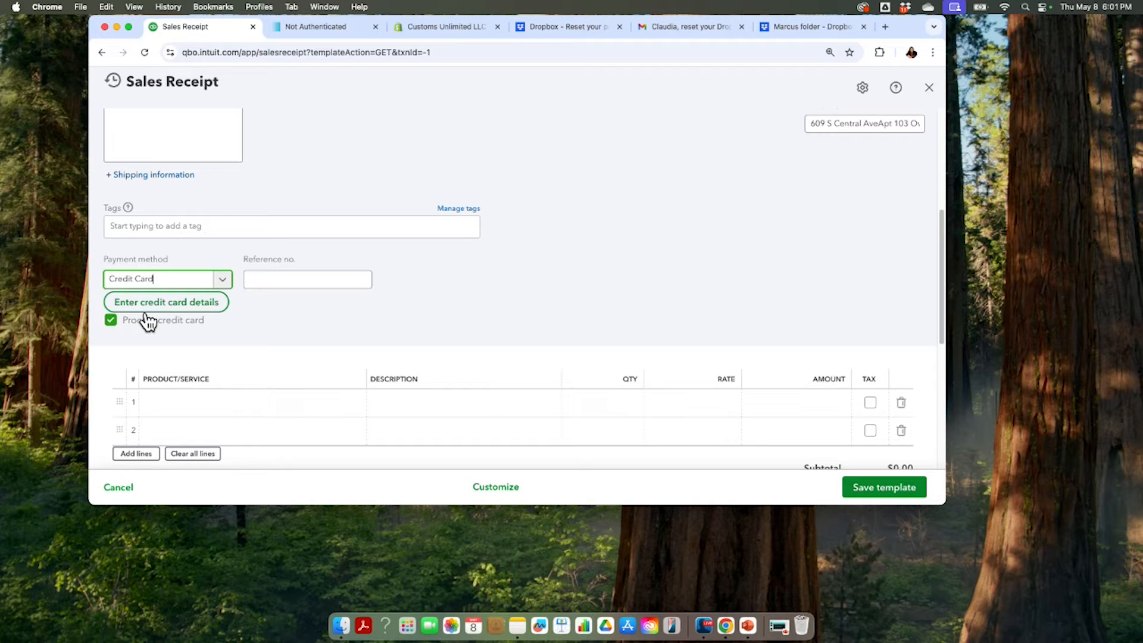
{"action": "left_click", "coordinate": [933, 84]}
View the merchant details and deposit options in the Payments section of the account settings
{"action": "left_click", "coordinate": [897, 83]}
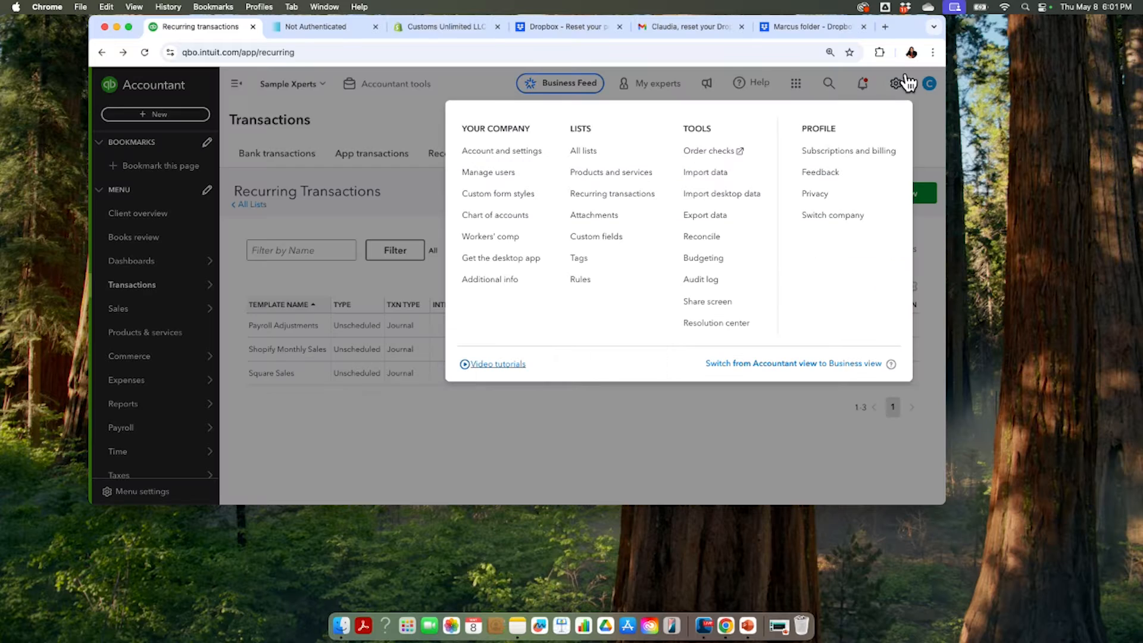
{"action": "left_click", "coordinate": [529, 151]}
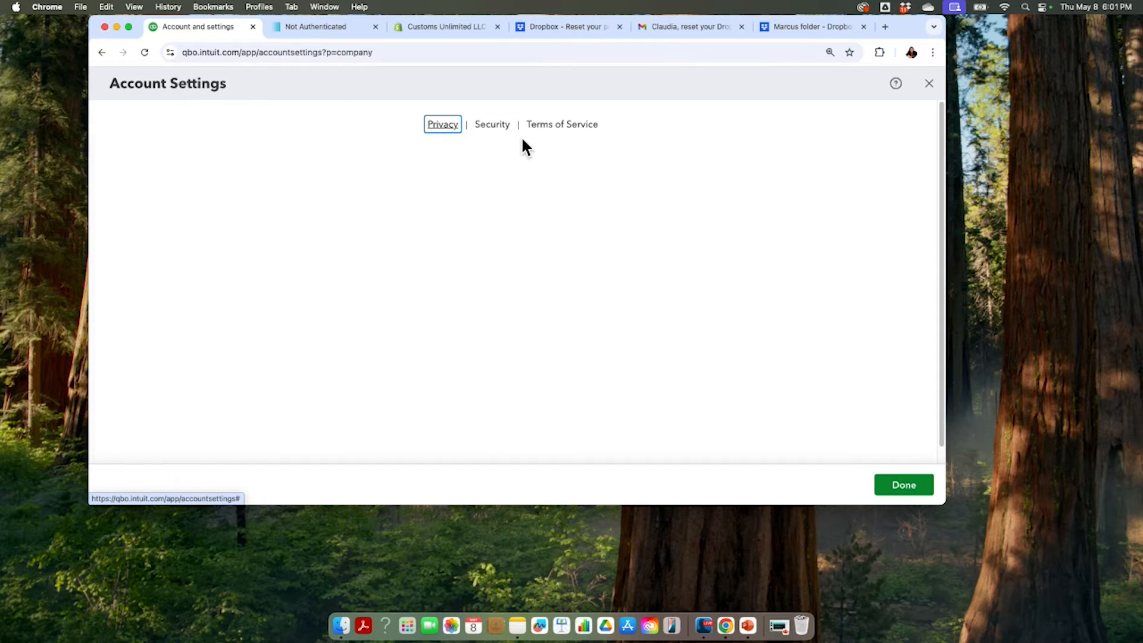
{"action": "left_click", "coordinate": [119, 160]}
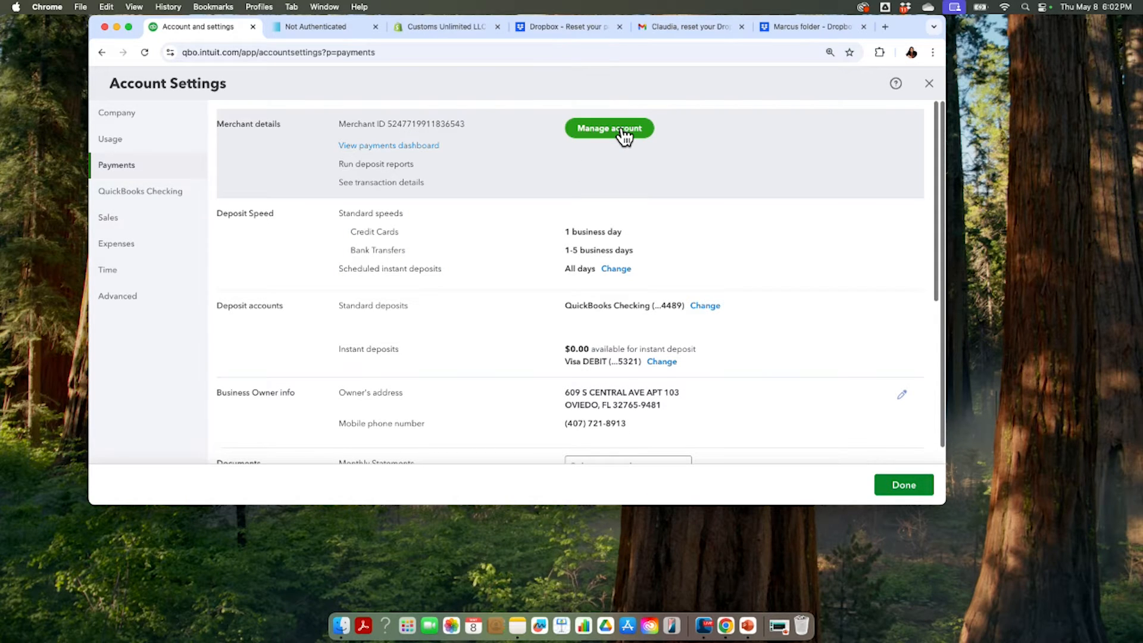
{"action": "left_click", "coordinate": [622, 128]}
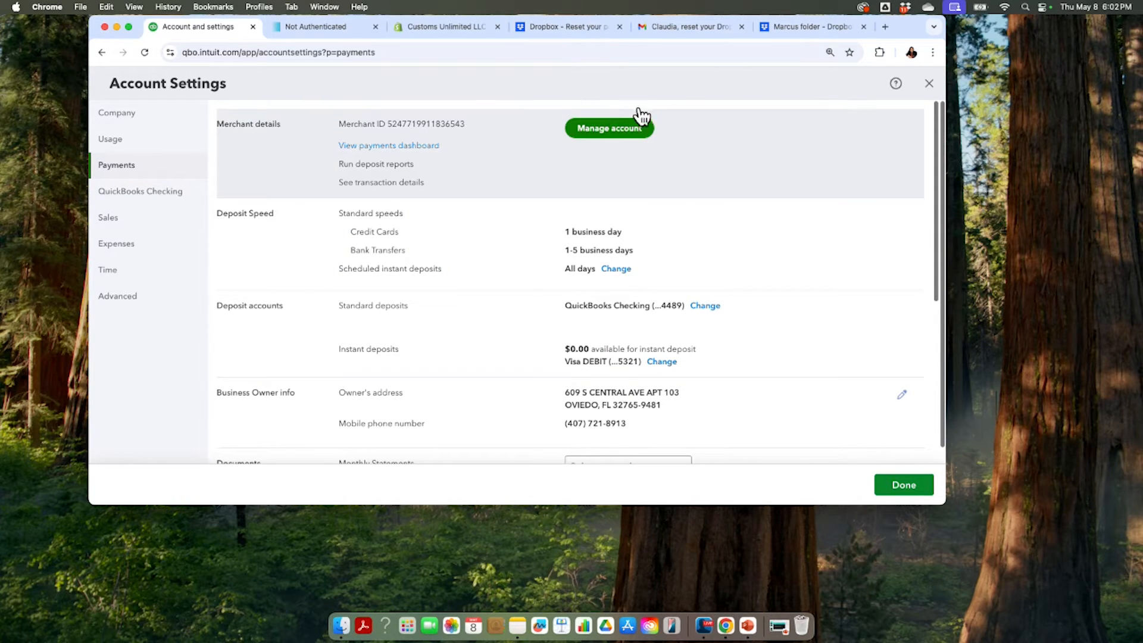
{"action": "left_click", "coordinate": [928, 83]}
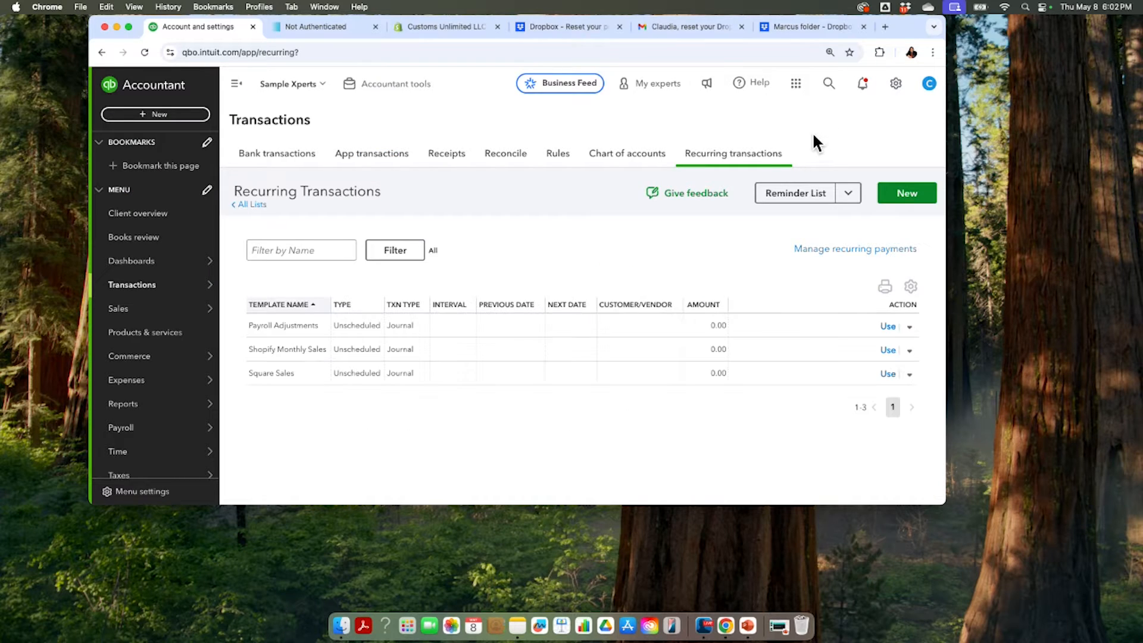
Return to the recurring transactions list and create a new template of the Sales Receipt type
{"action": "left_click", "coordinate": [897, 83]}
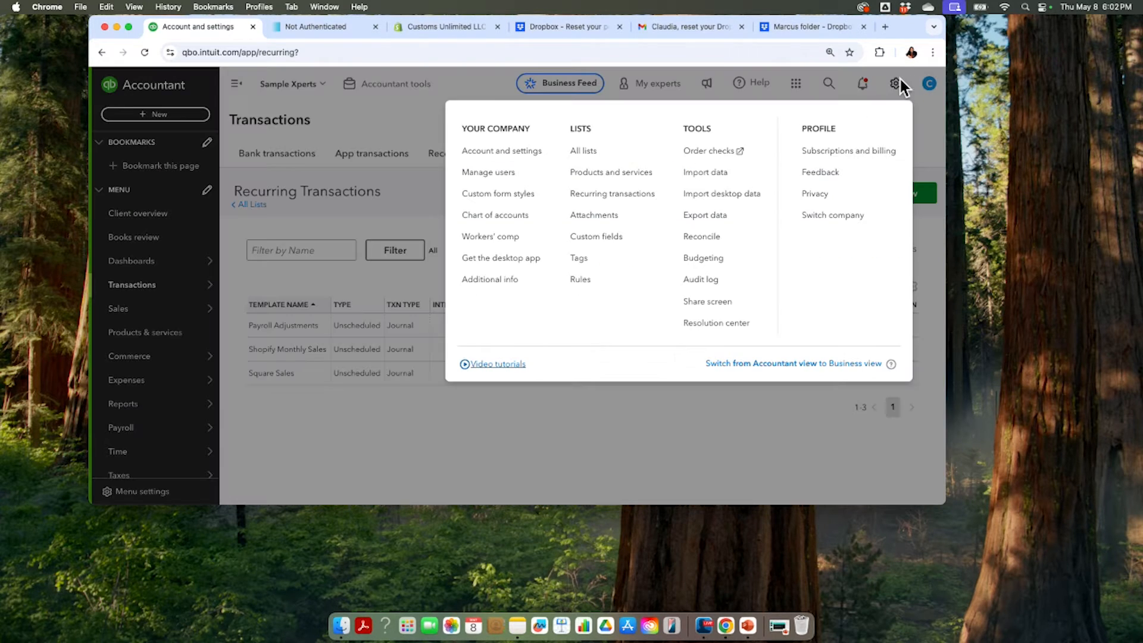
{"action": "left_click", "coordinate": [617, 193]}
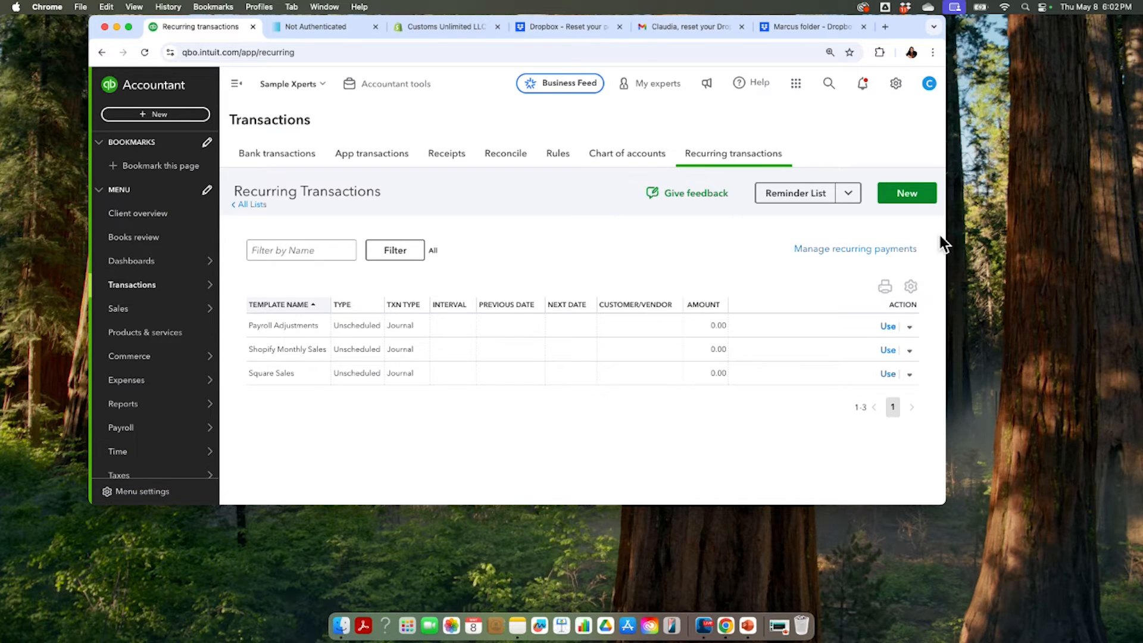
{"action": "left_click", "coordinate": [917, 188]}
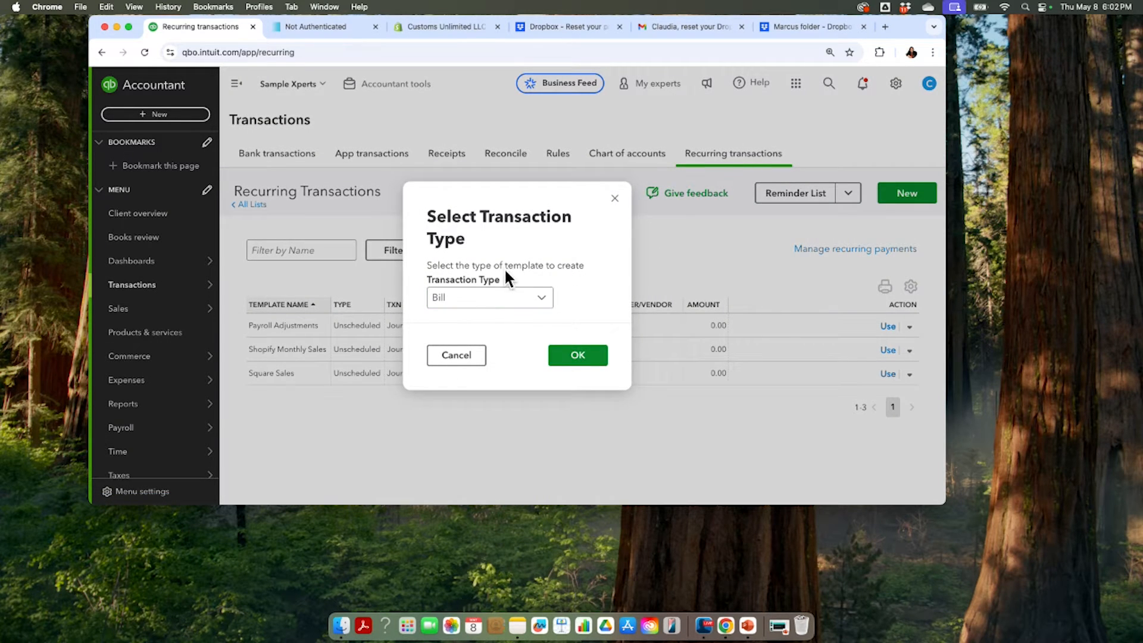
{"action": "left_click", "coordinate": [507, 292]}
{"action": "scroll", "coordinate": [521, 381], "scroll_direction": "down", "scroll_amount": 3}
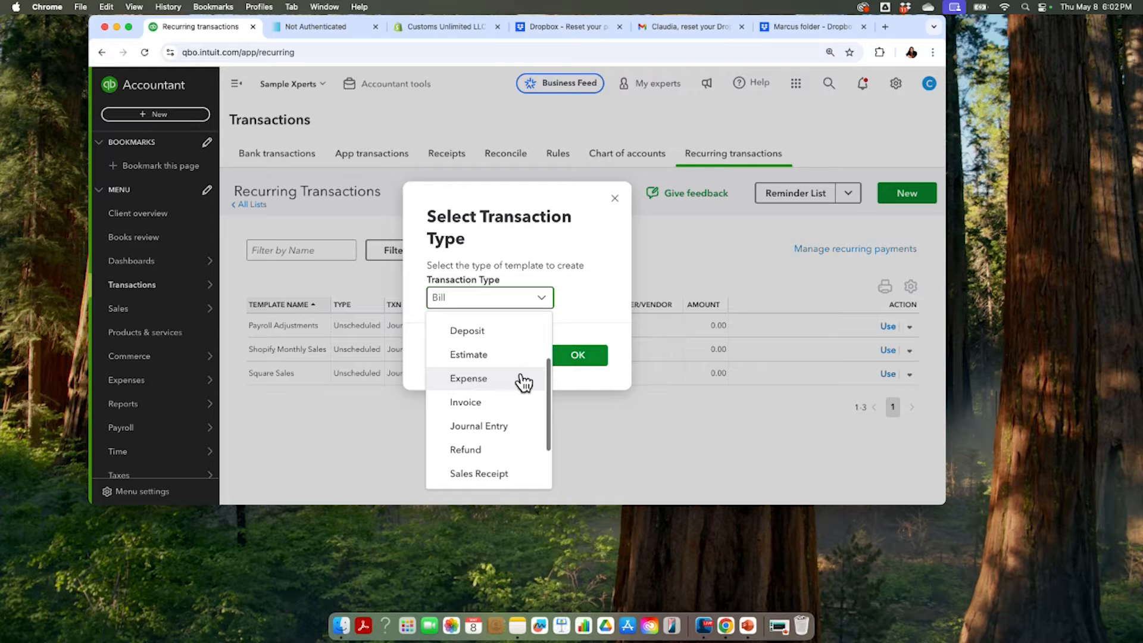
{"action": "scroll", "coordinate": [523, 381], "scroll_direction": "down", "scroll_amount": 3}
{"action": "left_click", "coordinate": [517, 400]}
{"action": "left_click", "coordinate": [597, 350]}
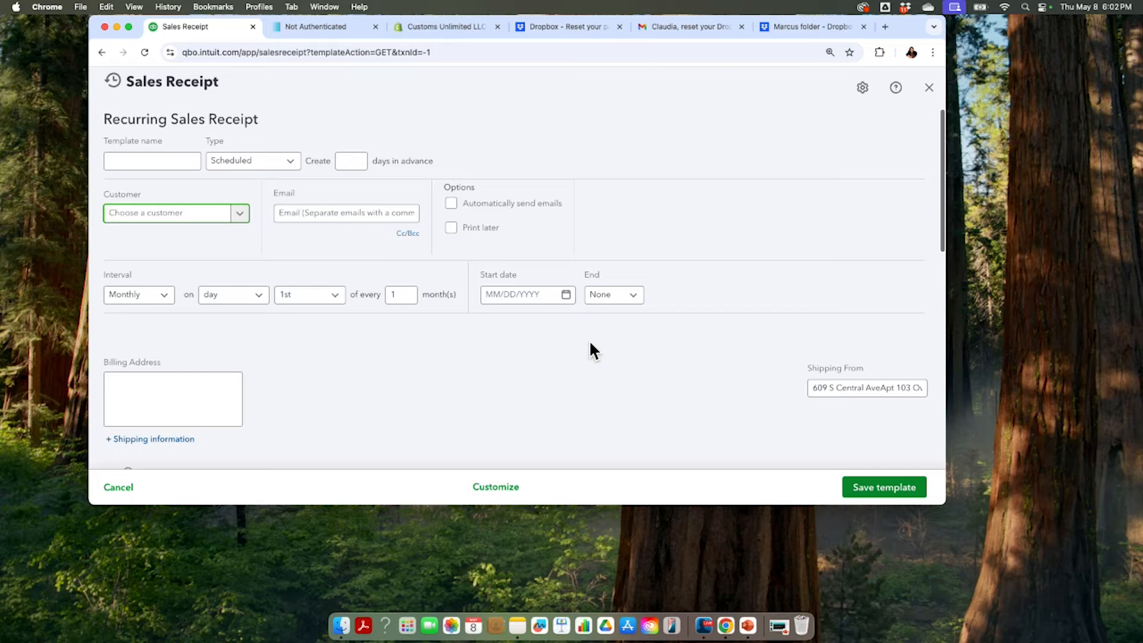
Add Online Consultation as the first product line of the sales receipt template with a rate of 300
{"action": "left_click", "coordinate": [158, 163]}
{"action": "scroll", "coordinate": [523, 407], "scroll_direction": "down", "scroll_amount": 5}
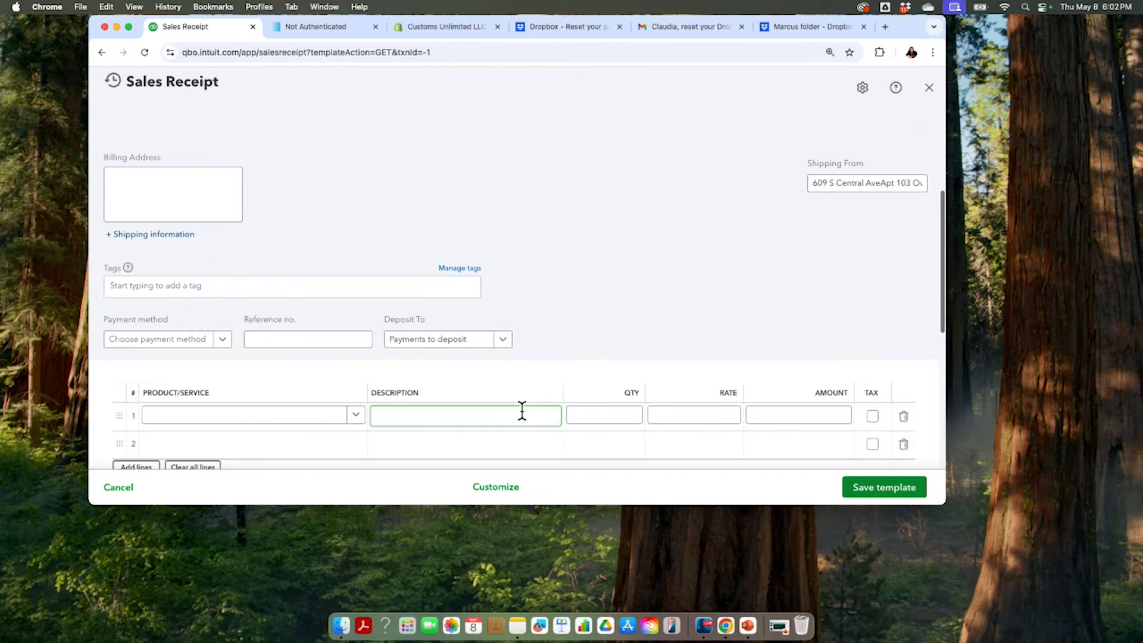
{"action": "left_click", "coordinate": [276, 325]}
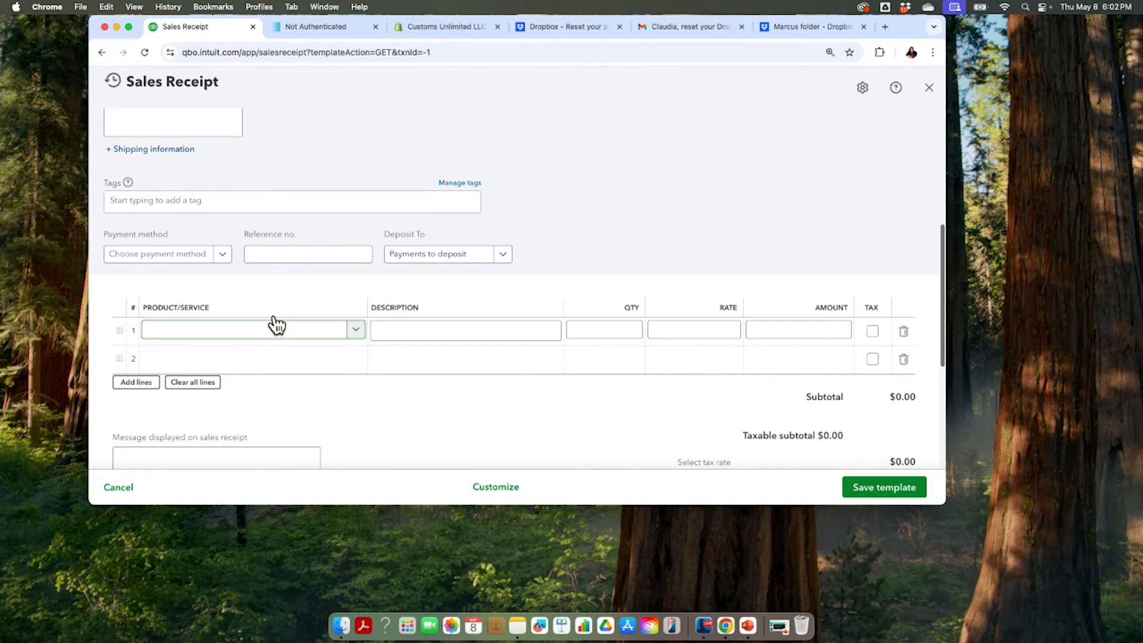
{"action": "left_click", "coordinate": [275, 324]}
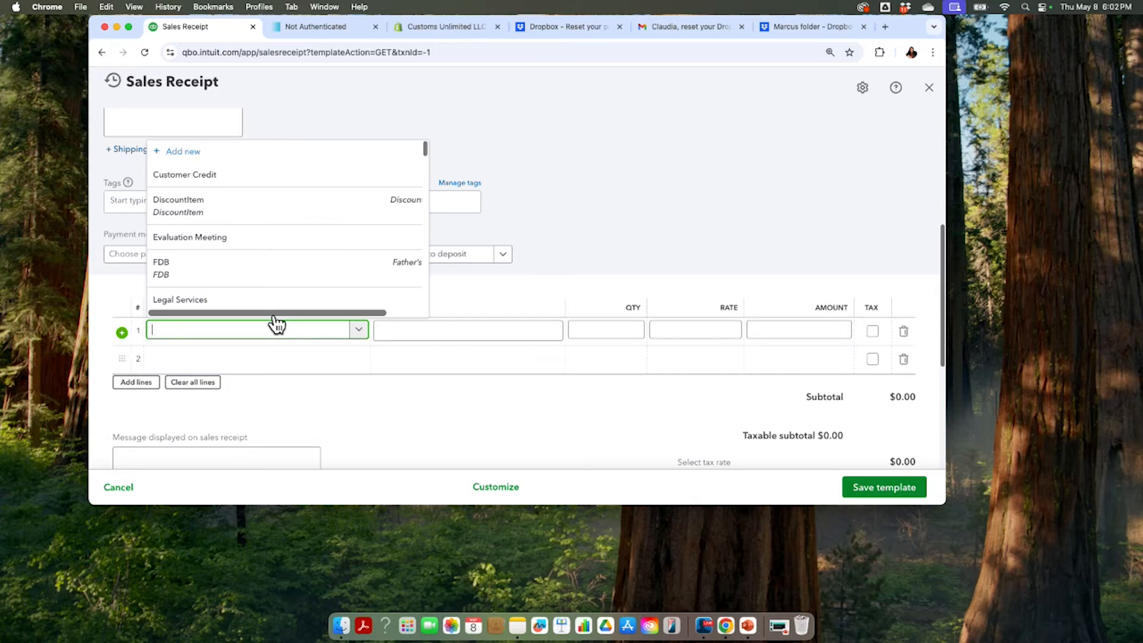
{"action": "scroll", "coordinate": [305, 285], "scroll_direction": "down", "scroll_amount": 5}
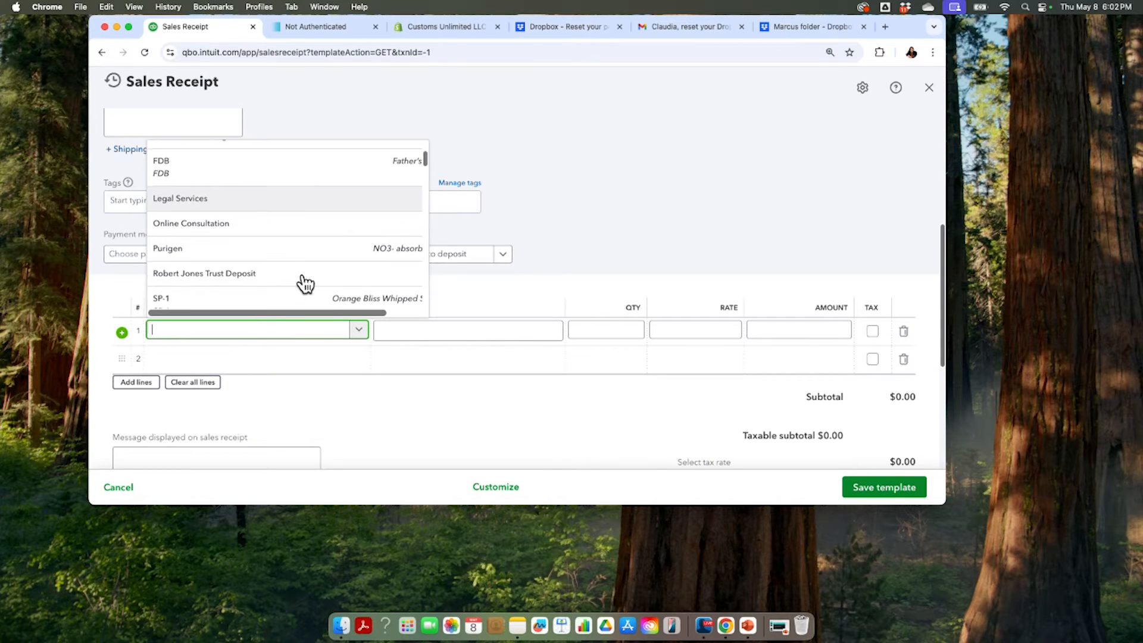
{"action": "scroll", "coordinate": [314, 277], "scroll_direction": "down", "scroll_amount": 10}
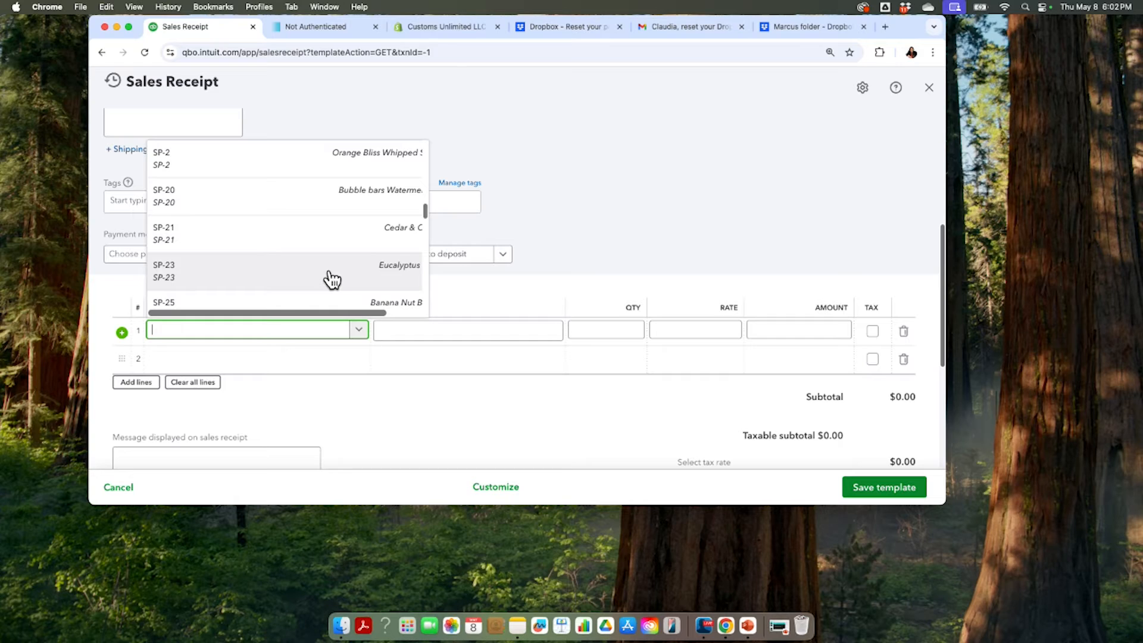
{"action": "type", "text": "consul"}
{"action": "left_click", "coordinate": [227, 289]}
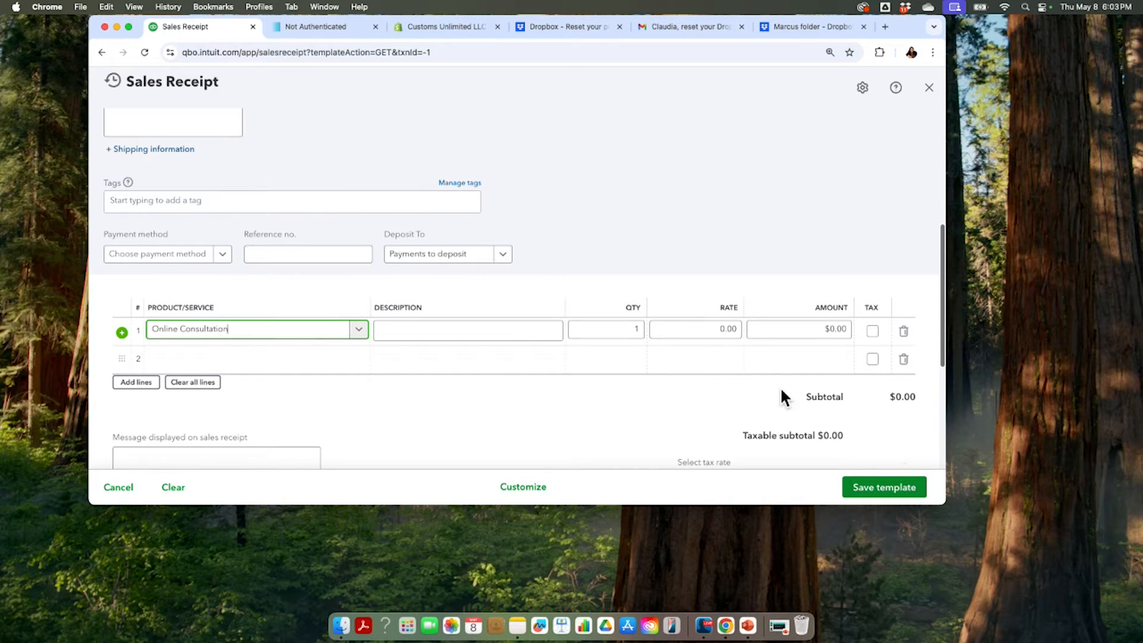
{"action": "left_click", "coordinate": [709, 326]}
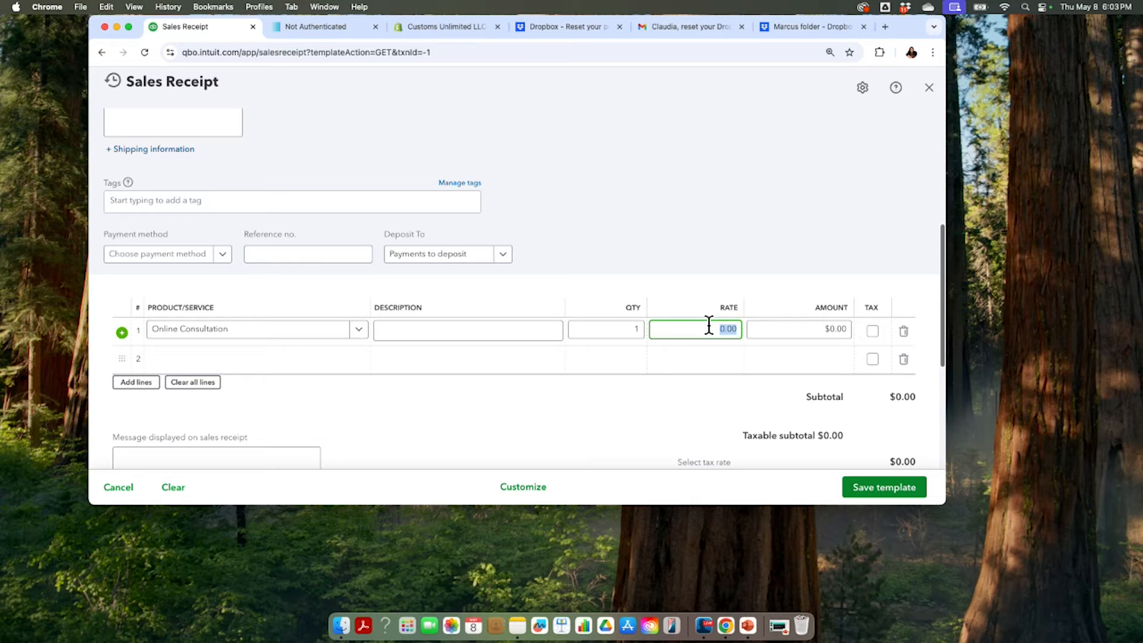
{"action": "type", "text": "300"}
{"action": "left_click", "coordinate": [598, 387]}
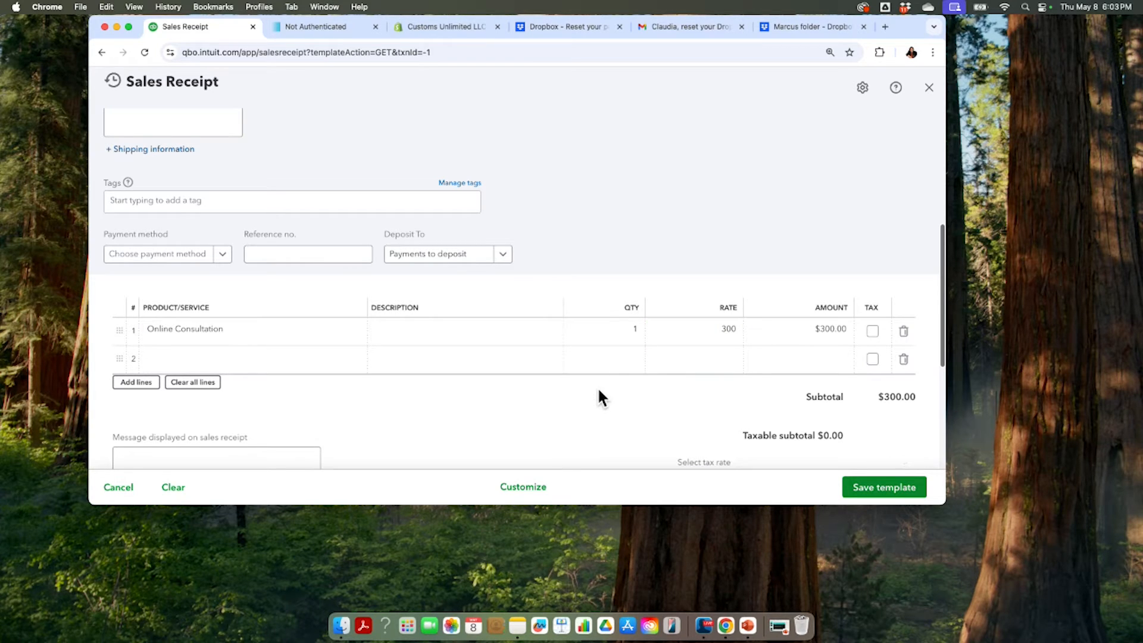
{"action": "scroll", "coordinate": [598, 390], "scroll_direction": "down", "scroll_amount": 5}
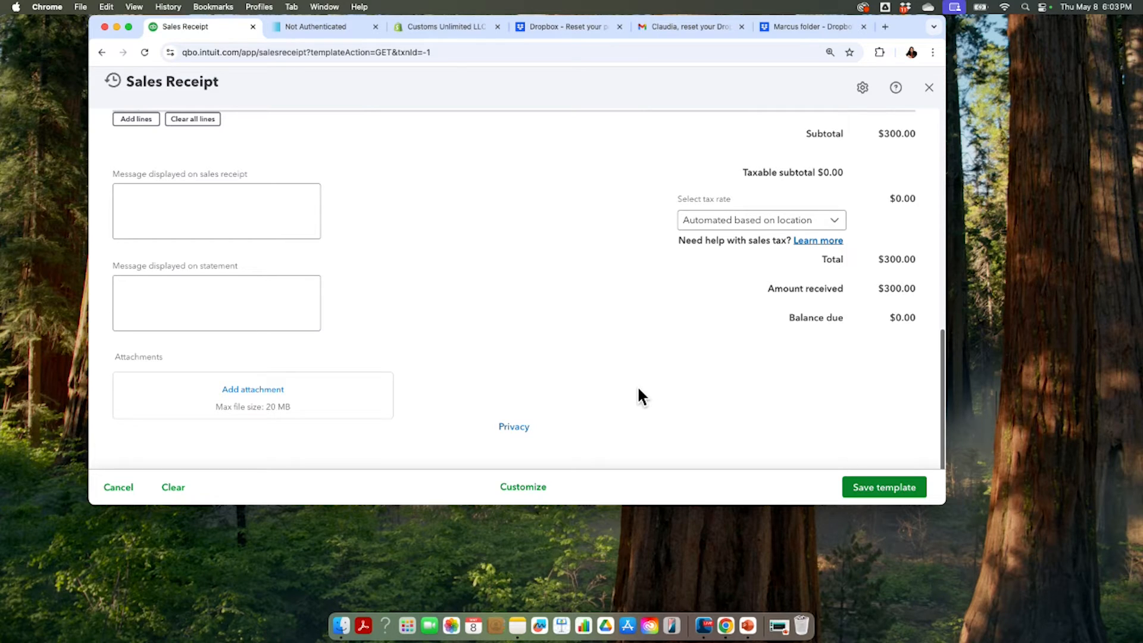
Close the recurring sales receipt template form without saving it
{"action": "scroll", "coordinate": [630, 357], "scroll_direction": "up", "scroll_amount": 10}
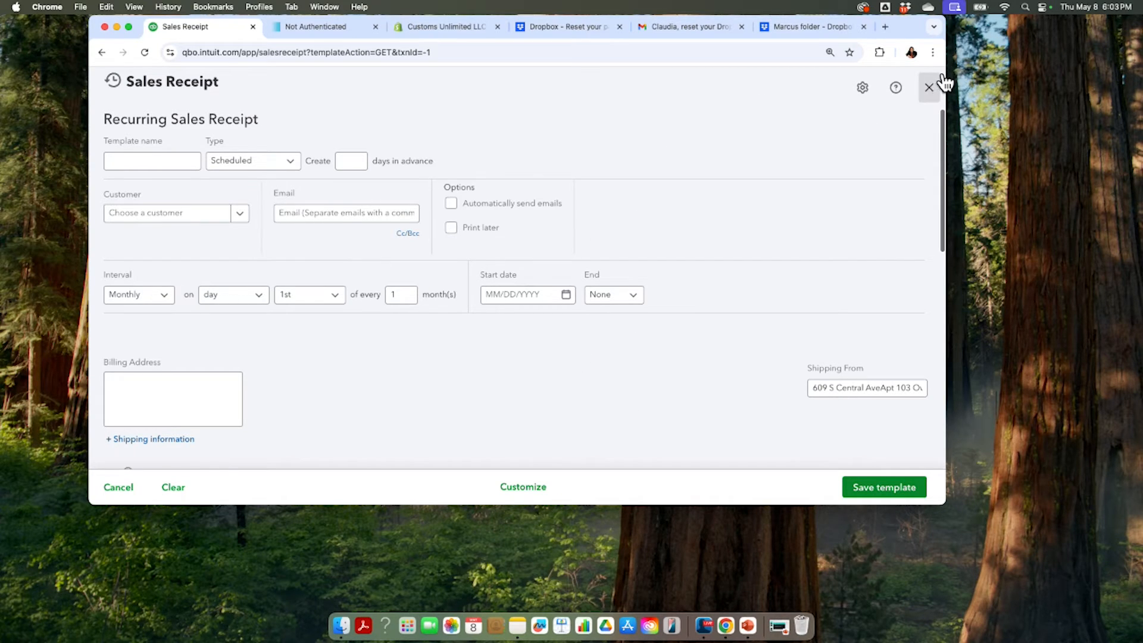
{"action": "left_click", "coordinate": [929, 87]}
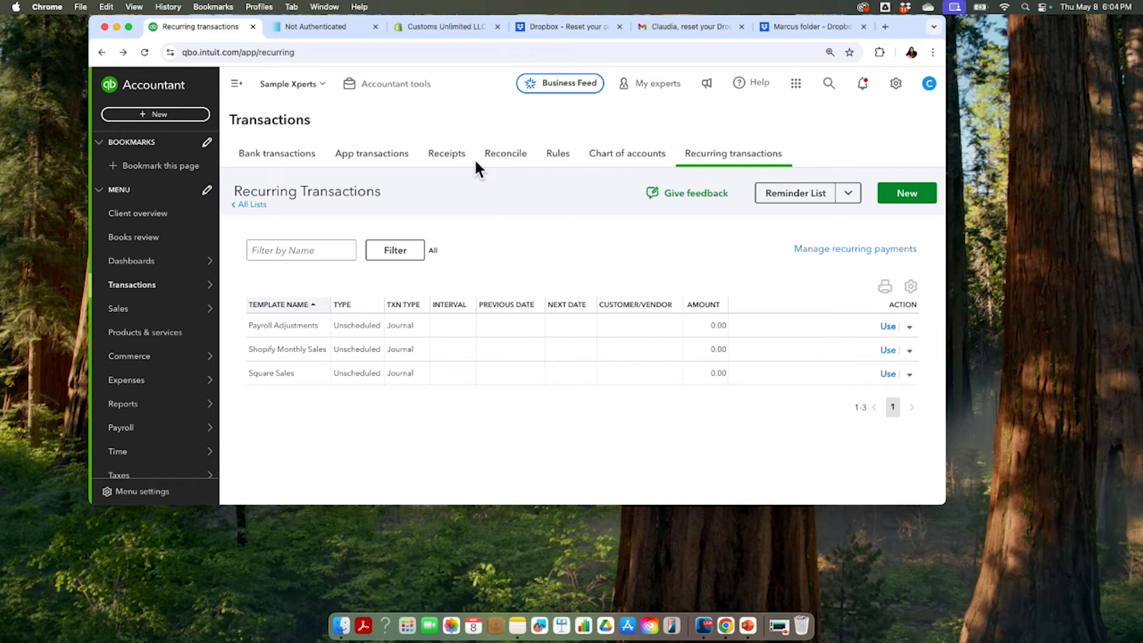
{"action": "left_click", "coordinate": [898, 84]}
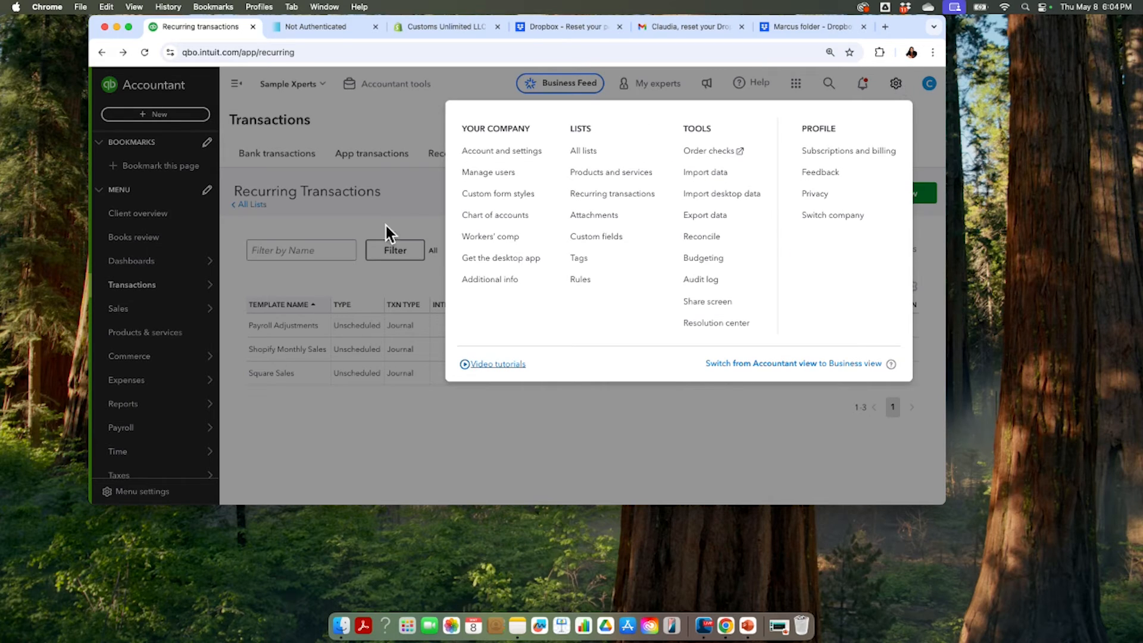
{"action": "left_click", "coordinate": [320, 426]}
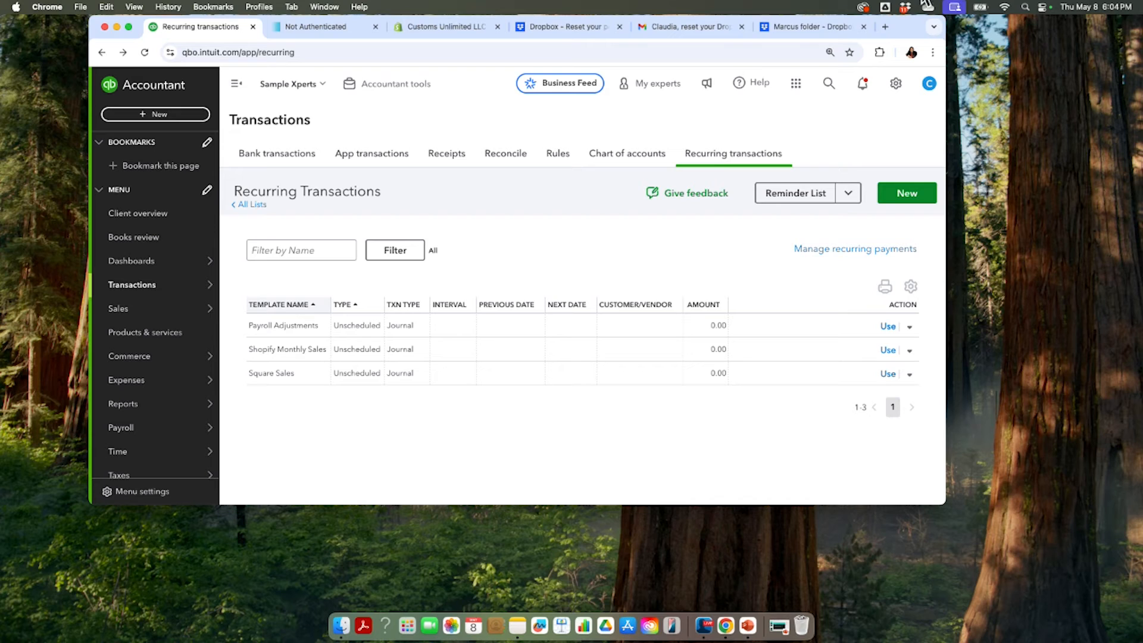
Open the advanced transactions search and filter it to the Sales receipt transaction type
{"action": "left_click", "coordinate": [827, 81]}
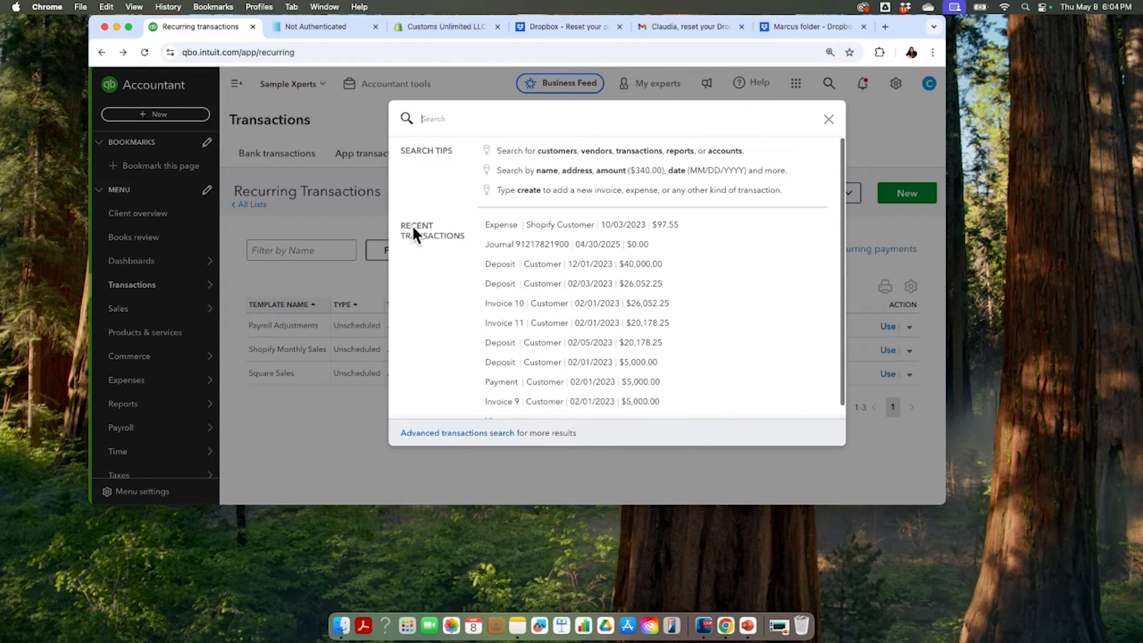
{"action": "left_click", "coordinate": [485, 432]}
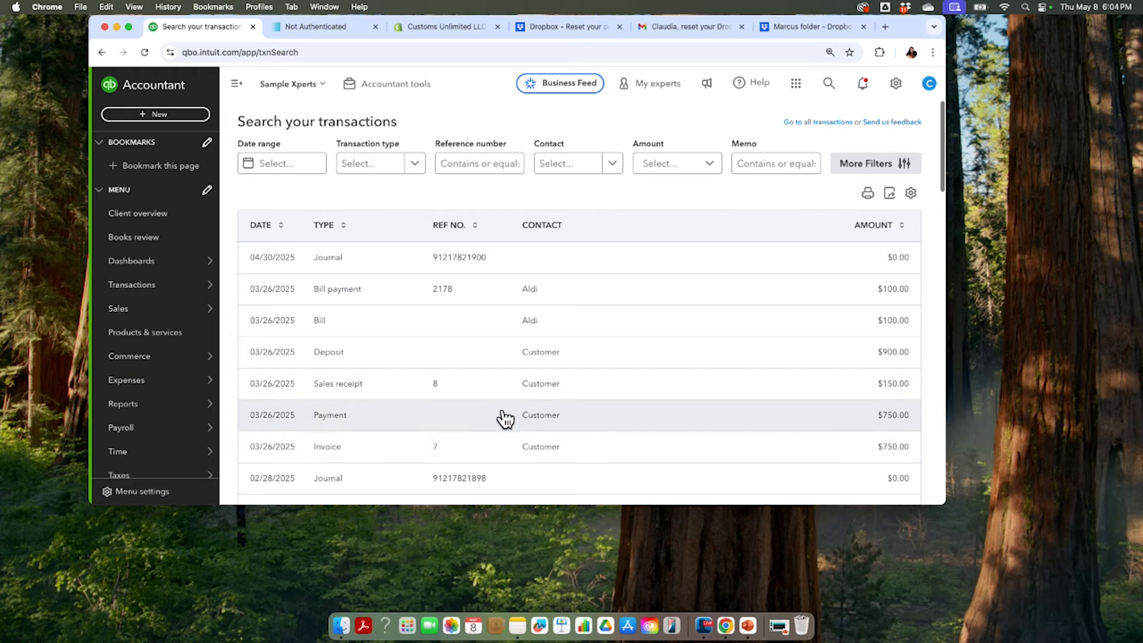
{"action": "left_click", "coordinate": [416, 160]}
{"action": "scroll", "coordinate": [420, 253], "scroll_direction": "down", "scroll_amount": 10}
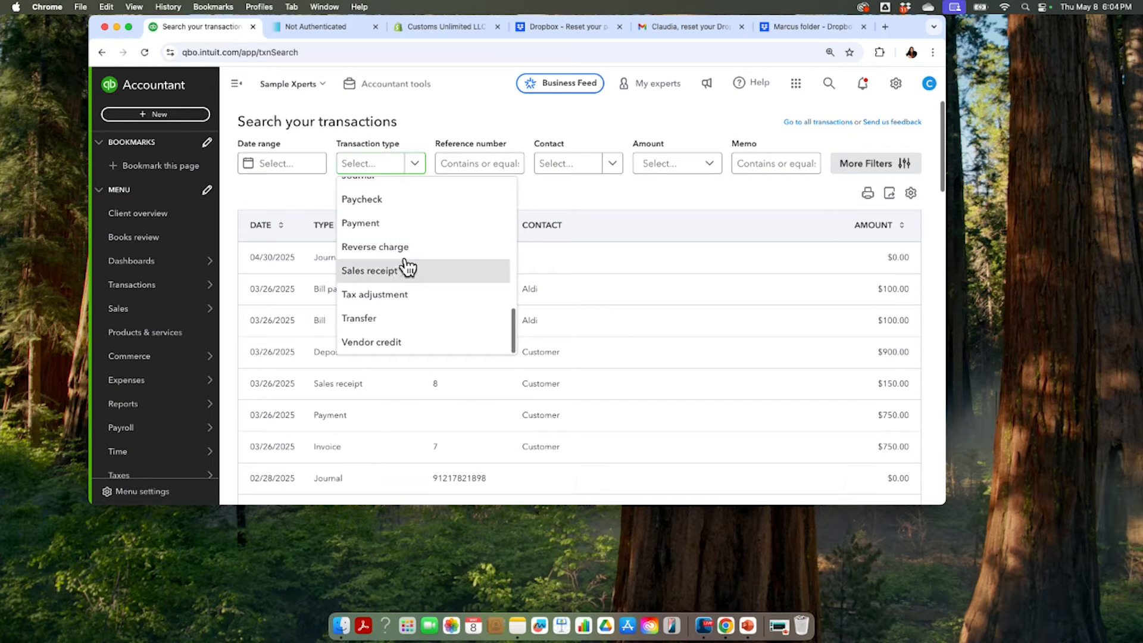
{"action": "left_click", "coordinate": [407, 269]}
Limit the sales receipt search to a custom date range from 04/01/2025 to 04/30/2025 and apply it
{"action": "left_click", "coordinate": [269, 162]}
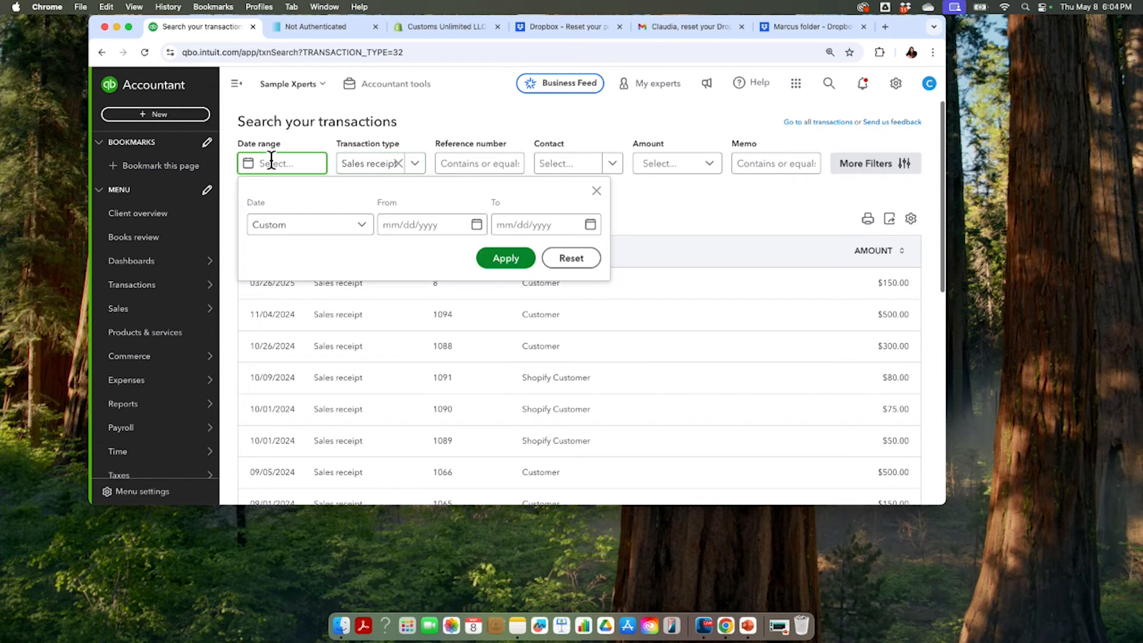
{"action": "left_click", "coordinate": [478, 223]}
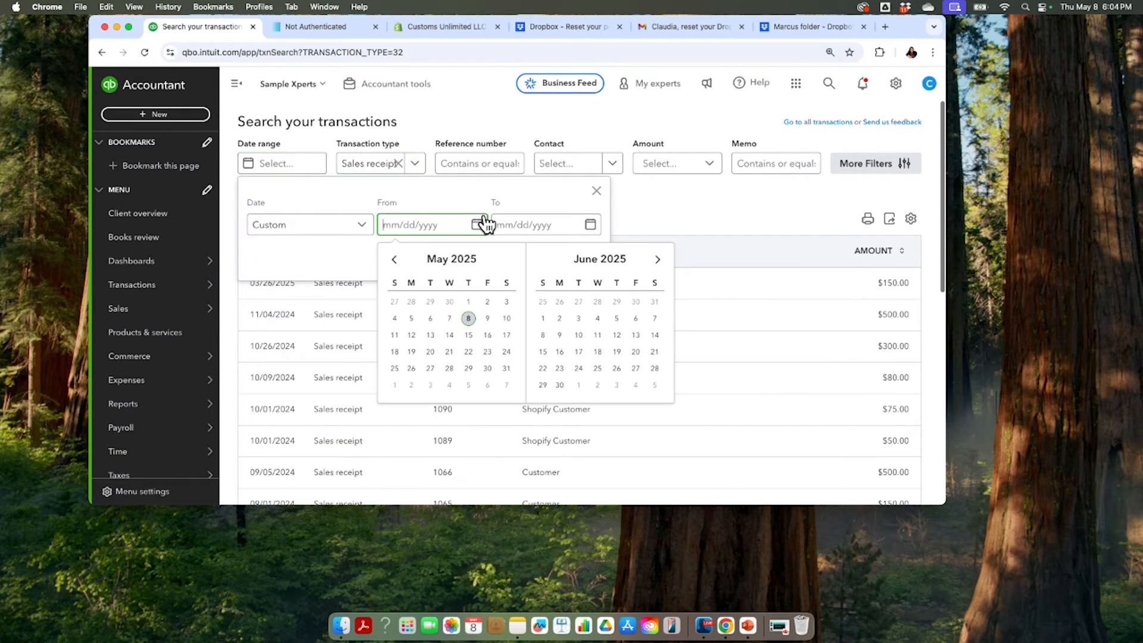
{"action": "left_click", "coordinate": [399, 258]}
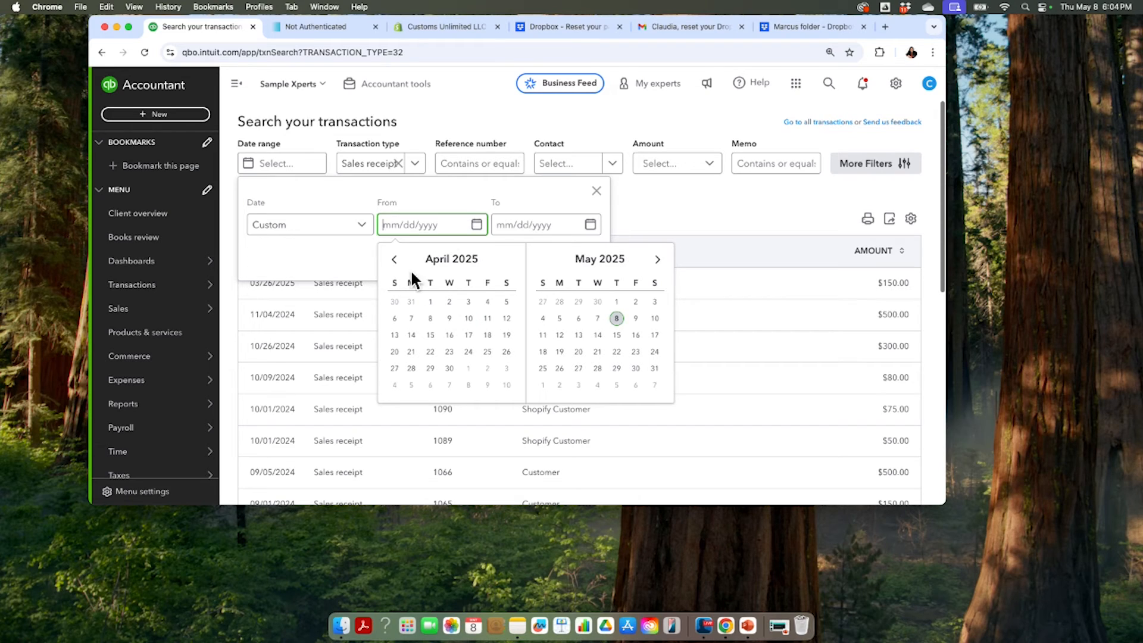
{"action": "left_click", "coordinate": [431, 301]}
{"action": "left_click", "coordinate": [590, 225]}
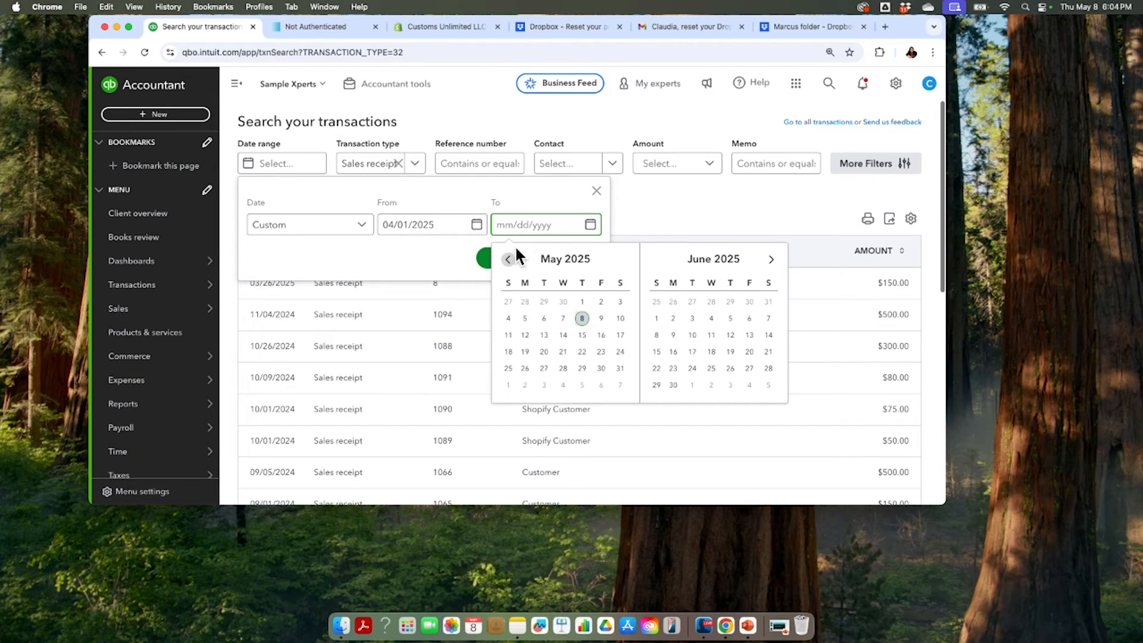
{"action": "left_click", "coordinate": [507, 259]}
{"action": "left_click", "coordinate": [563, 368]}
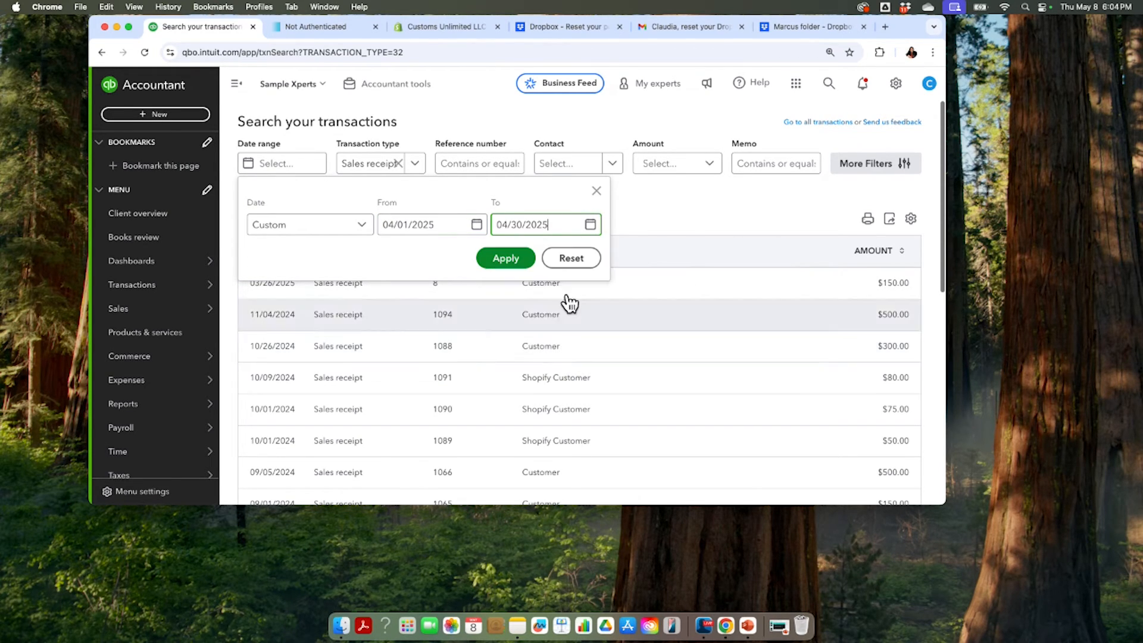
{"action": "left_click", "coordinate": [522, 258]}
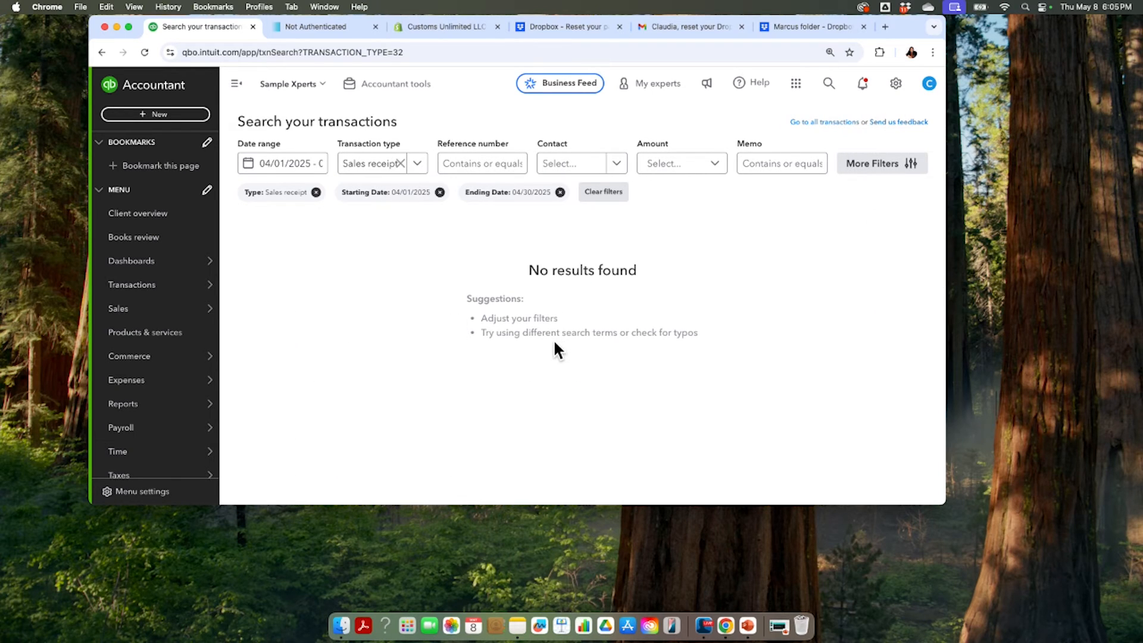